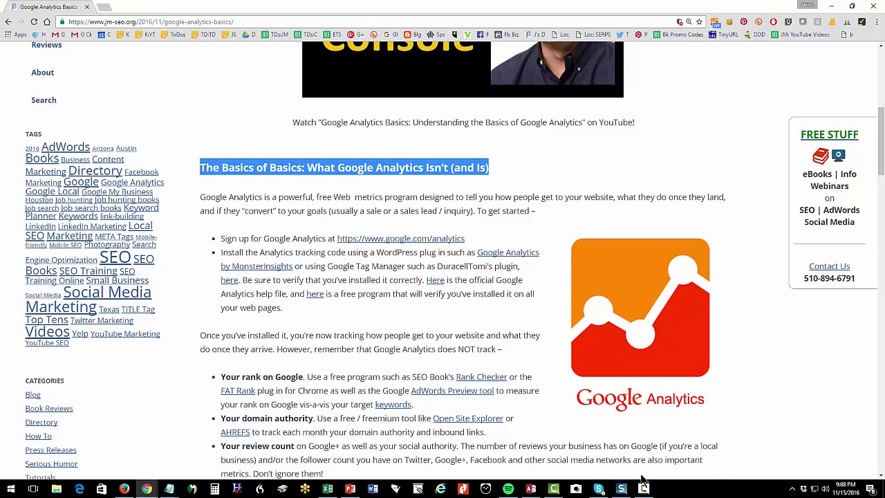
Bring up the screen annotation tool over the blog's 'Basics of Basics' section
left_click(418, 489)
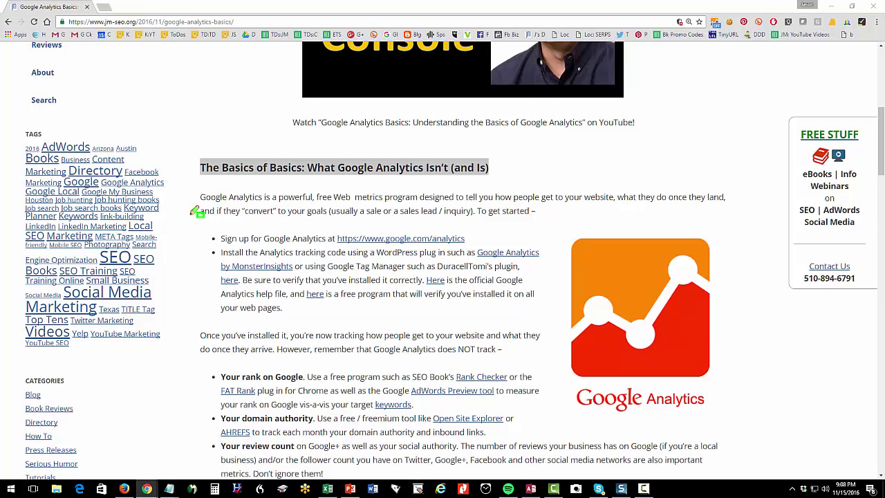
Box the getting-started bullets, the google.com/analytics link and the second 'here' link in green
left_click_drag(191, 211, 555, 312)
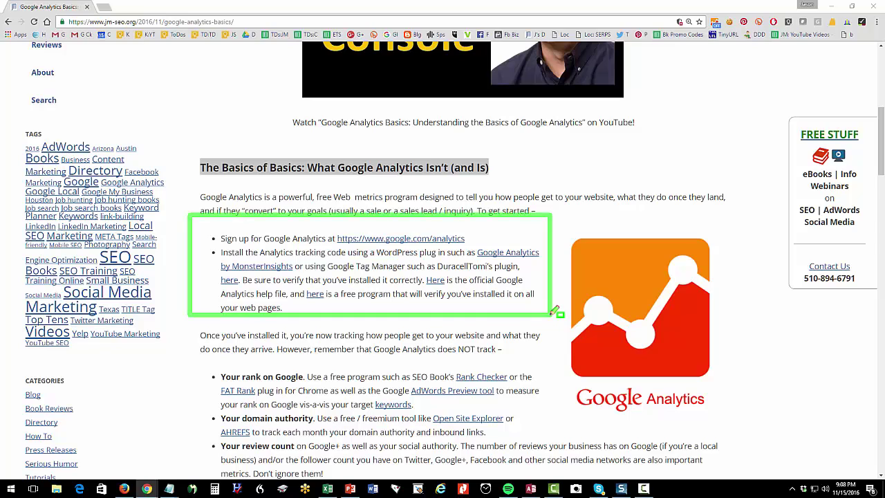
left_click_drag(330, 230, 475, 246)
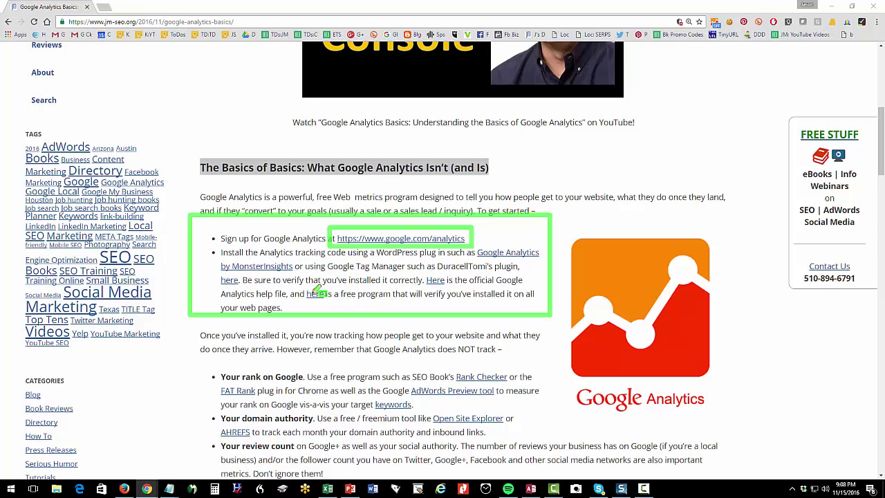
left_click_drag(301, 282, 335, 305)
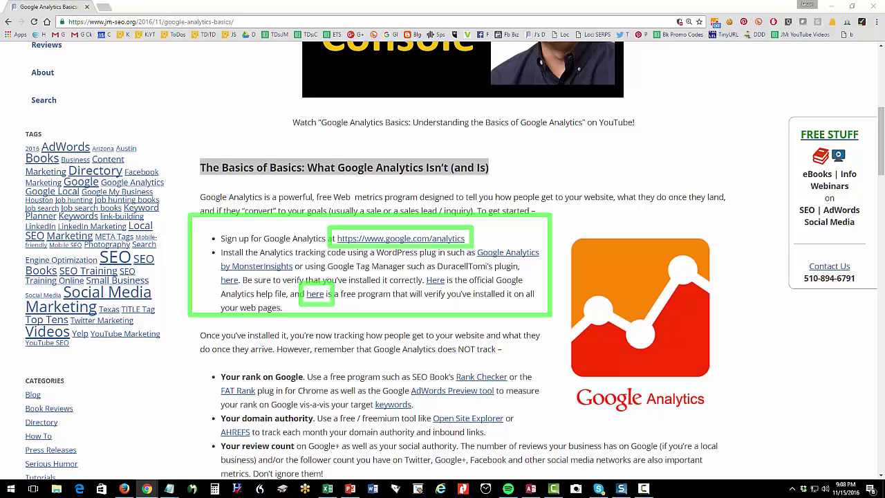
Zoom the blog page in one level and scroll down to the untracked-metrics bullets
scroll(558, 239, "down", 2)
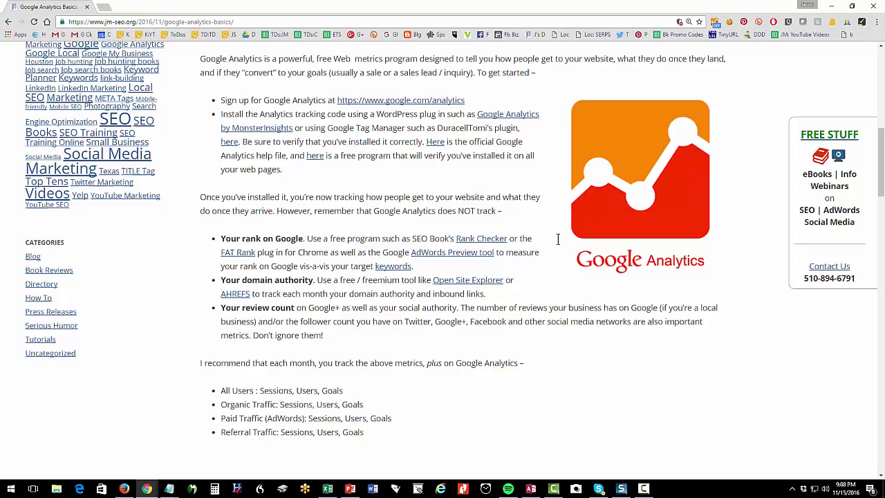
left_click(876, 22)
left_click(852, 109)
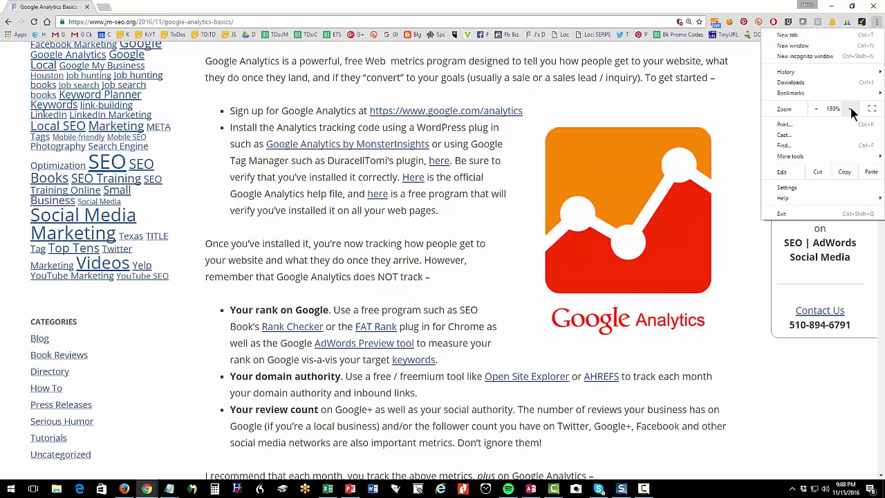
left_click(395, 287)
scroll(395, 283, "down", 5)
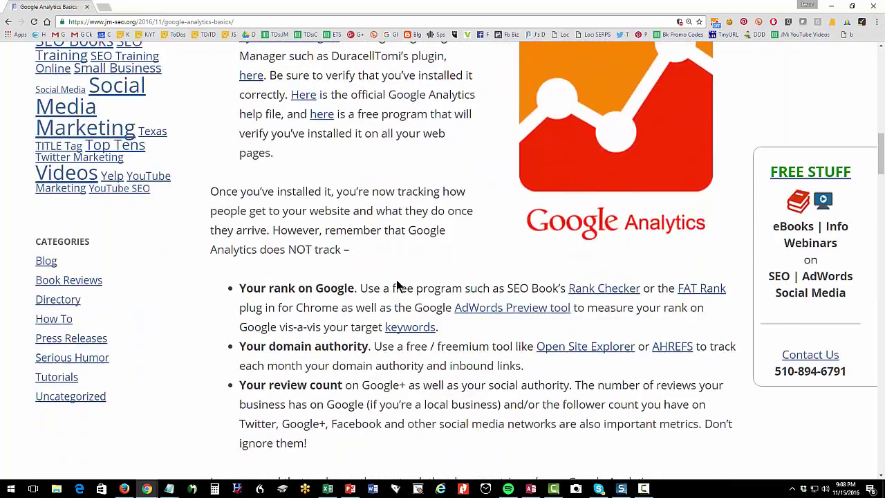
scroll(396, 283, "down", 1)
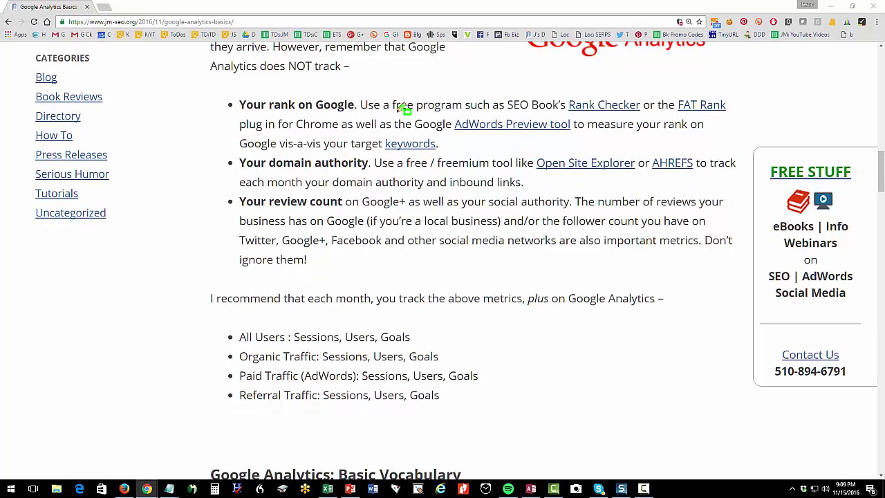
Box the rank, domain authority and review count bullets and the Sessions, Users, Goals lines
mouse_move(233, 89)
left_mouse_down()
mouse_move(280, 111)
mouse_move(359, 118)
left_mouse_up()
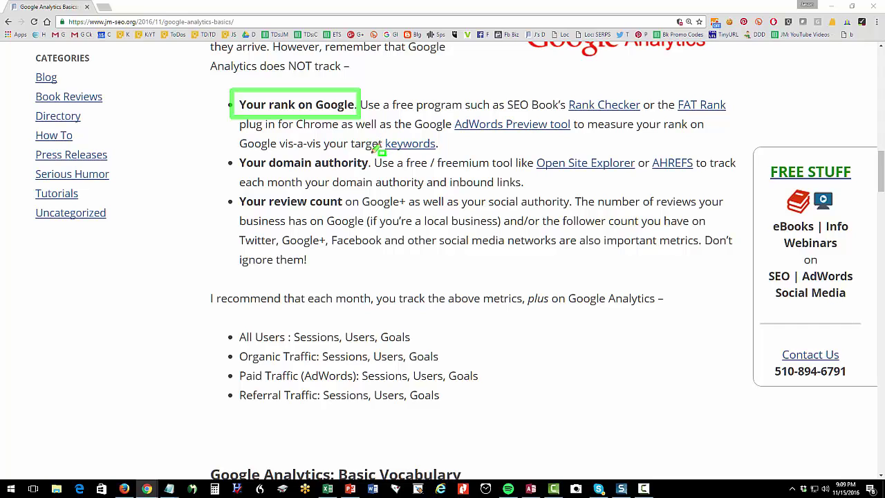
left_click_drag(233, 145, 383, 179)
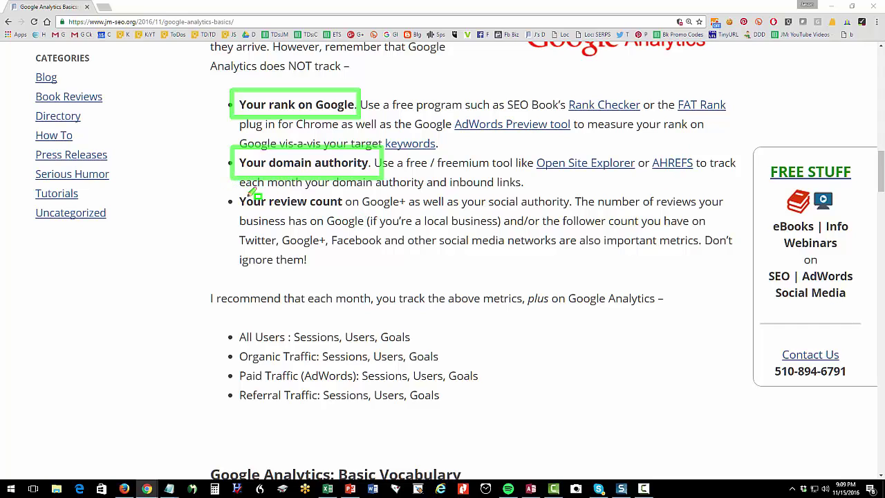
left_click_drag(225, 184, 358, 229)
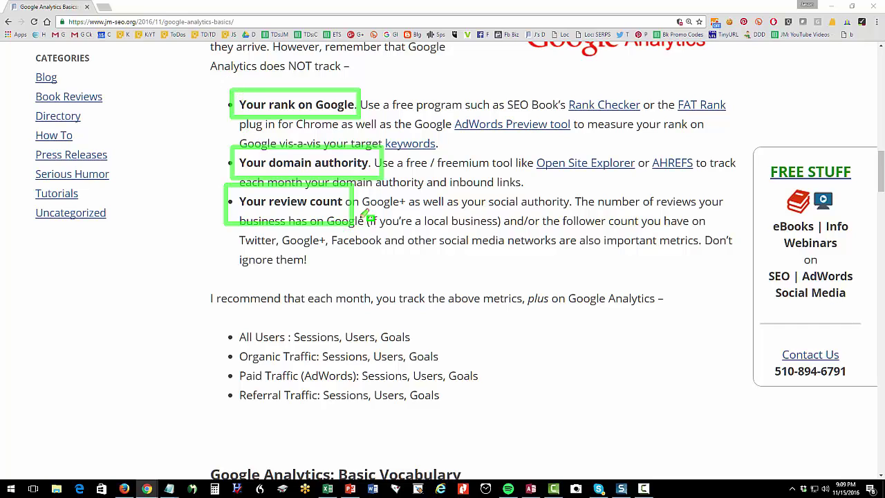
left_click_drag(221, 78, 383, 253)
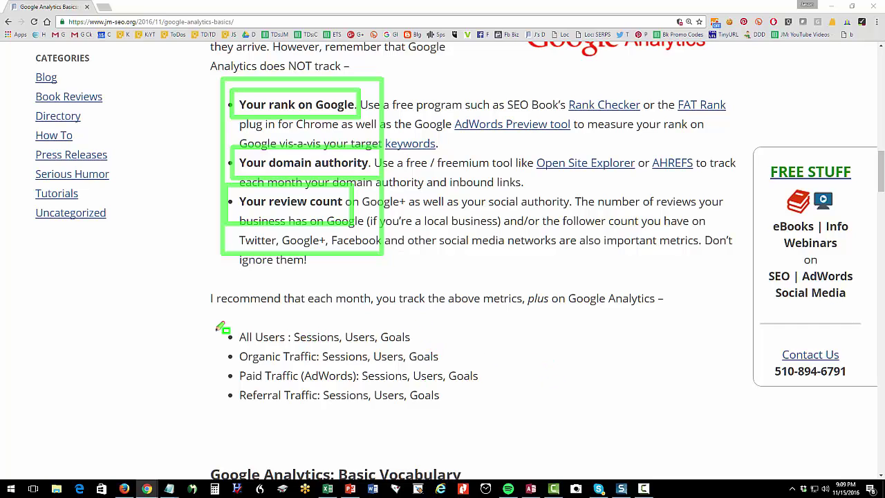
left_click_drag(204, 321, 494, 423)
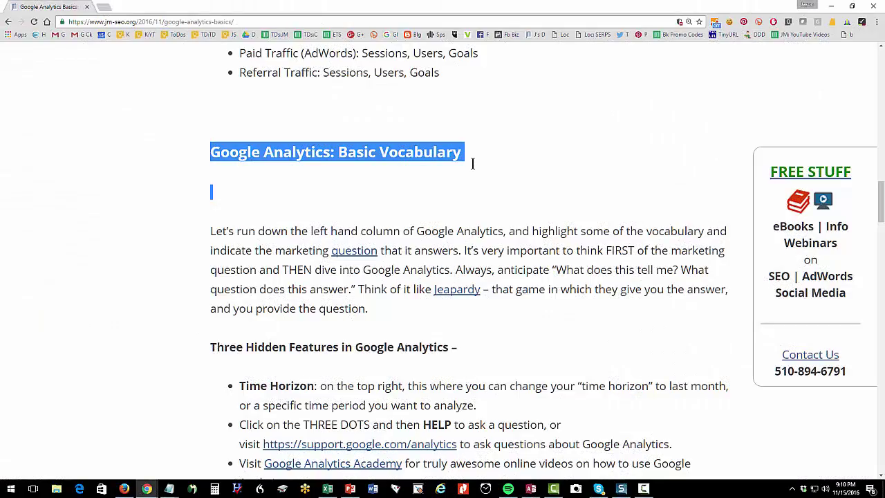
Scroll to 'Basic Vocabulary' and drag the Oct 1–31, 2016 Audience Overview window over the post
scroll(458, 227, "down", 2)
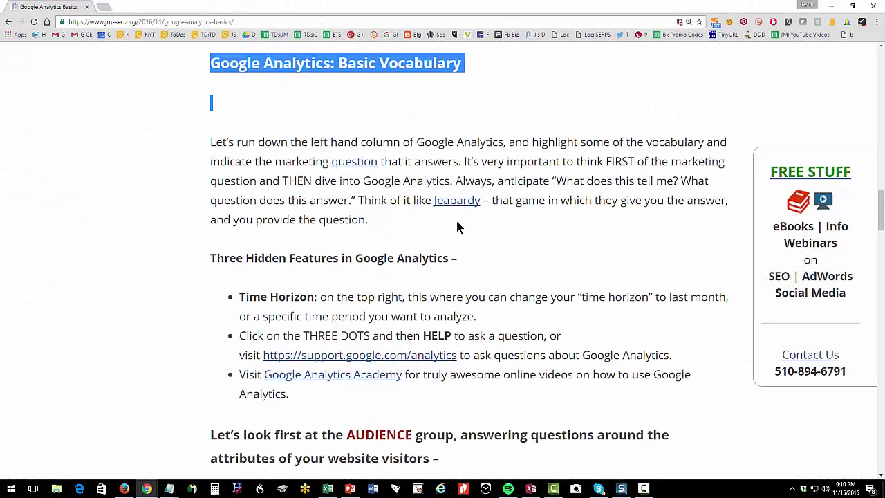
scroll(456, 226, "down", 1)
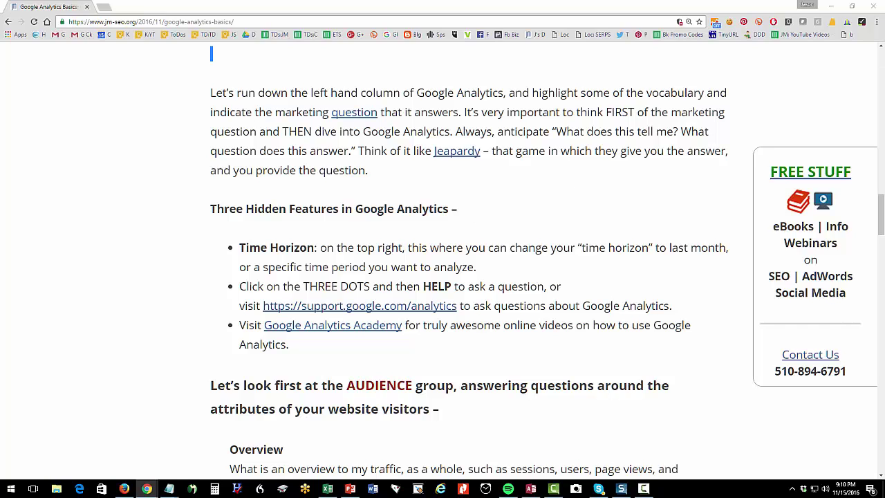
left_click_drag(872, 38, 405, 34)
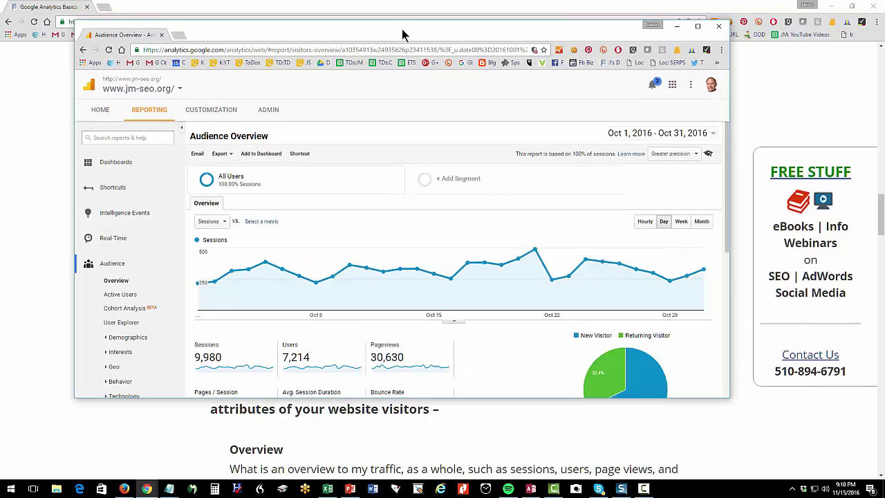
left_click(712, 134)
left_click(713, 135)
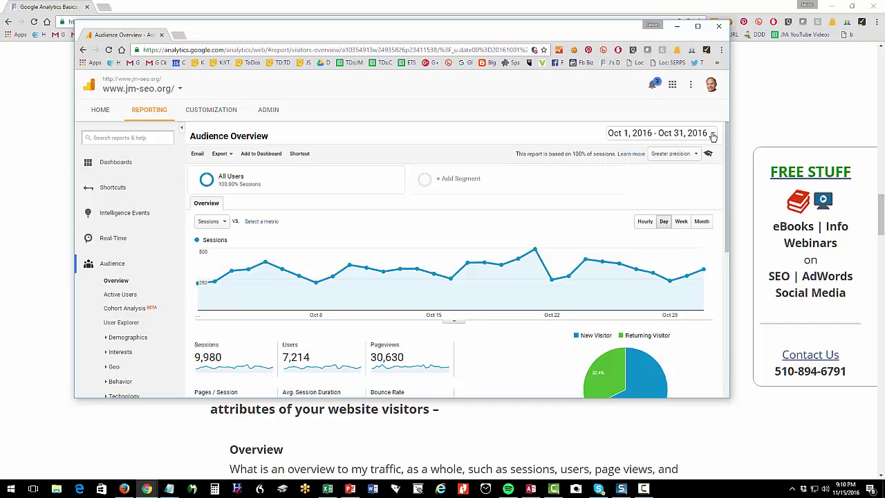
left_click(713, 135)
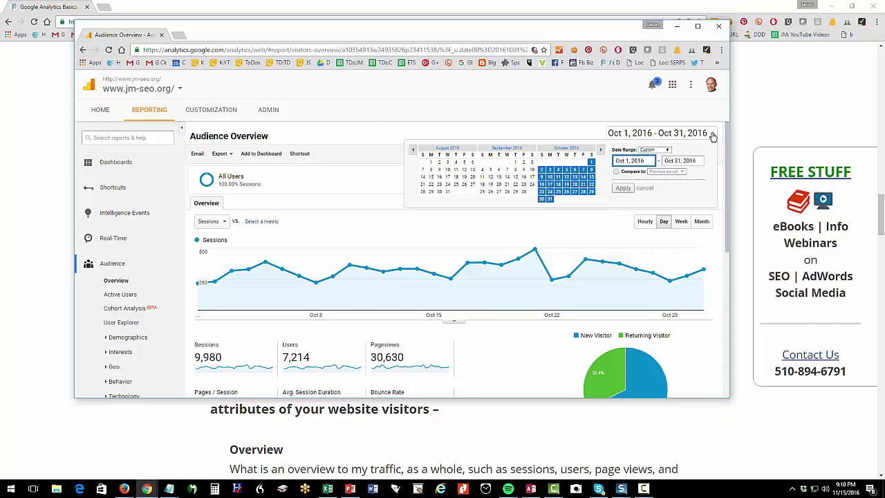
left_click(508, 148)
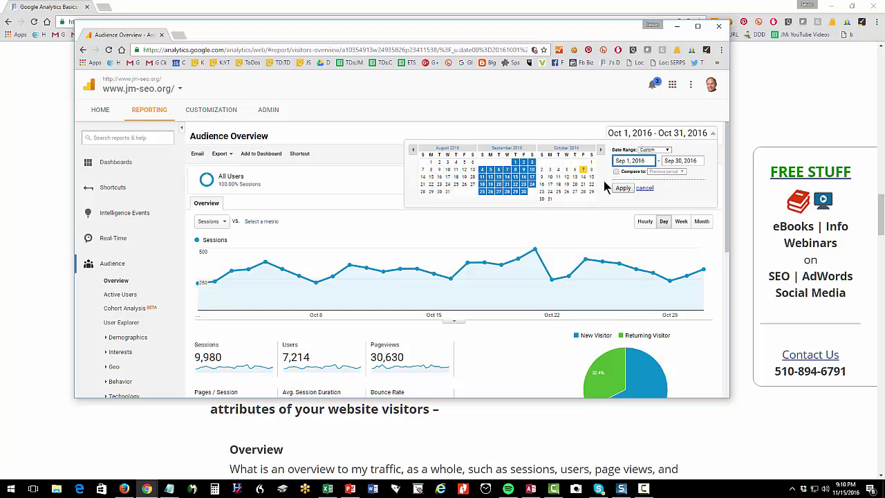
left_click(619, 190)
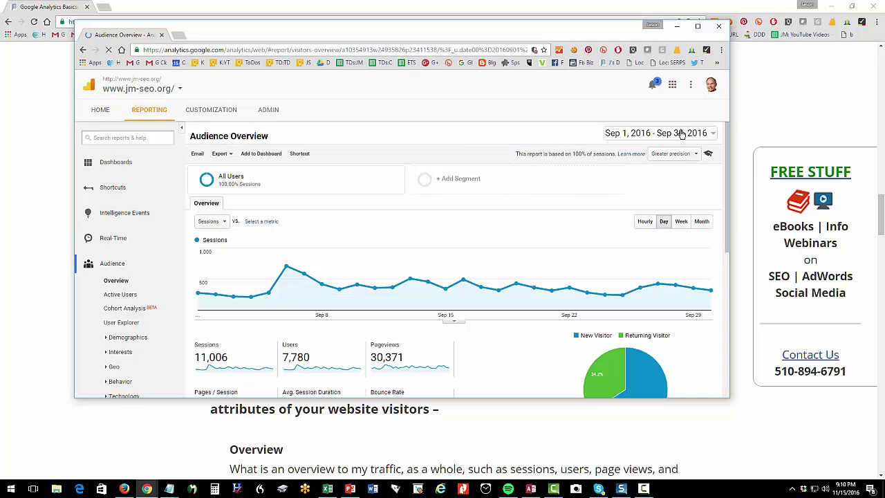
left_click(681, 133)
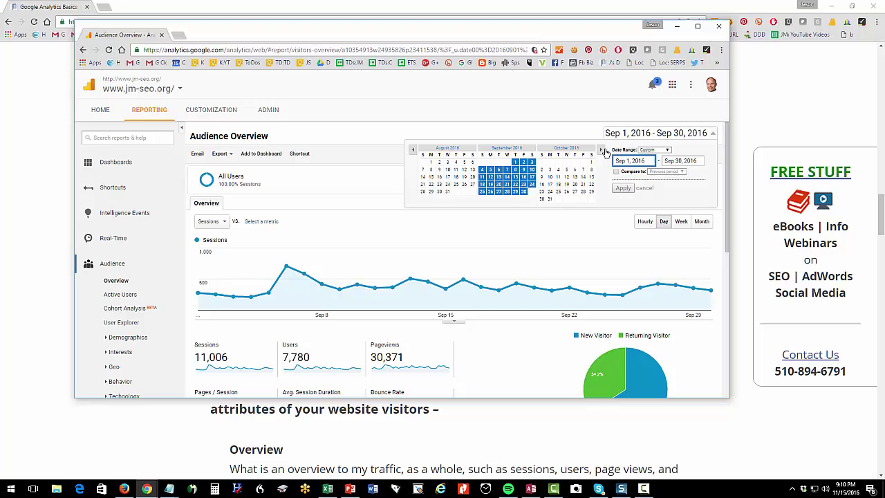
left_click(567, 148)
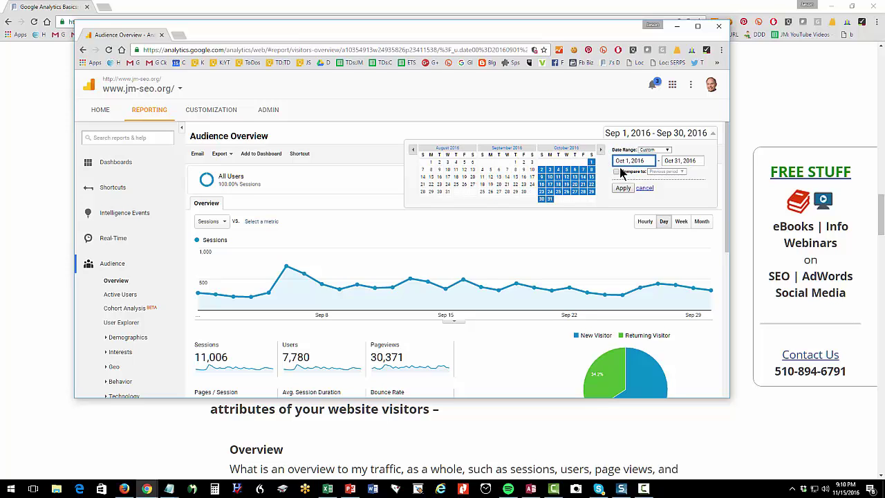
left_click(624, 188)
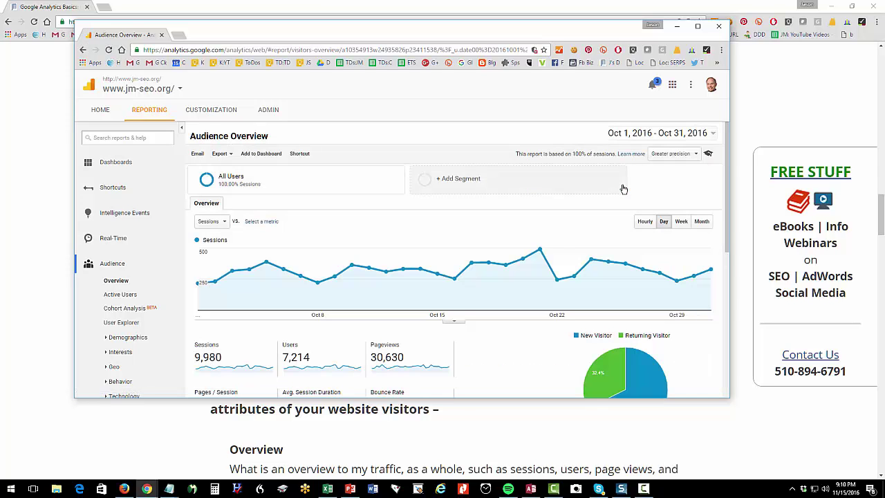
Open Analytics Help from the options menu, search it for 'bounce rate', and close it
left_click(691, 85)
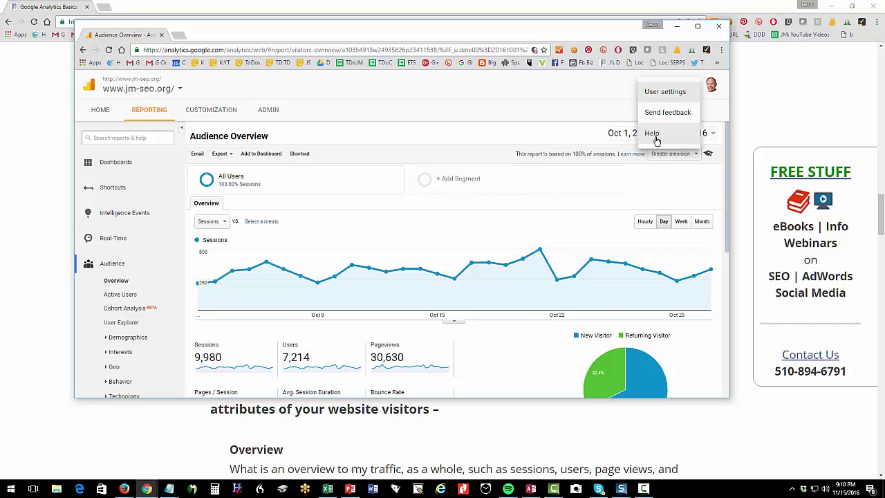
left_click(658, 107)
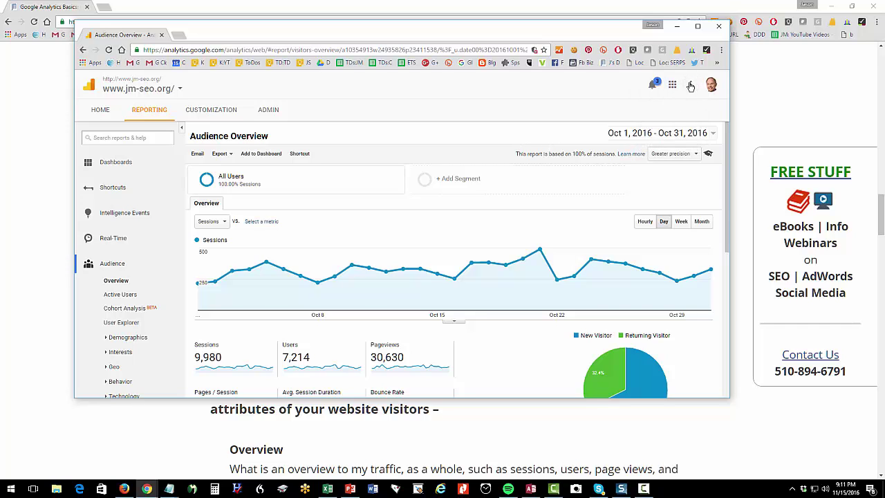
left_click(691, 85)
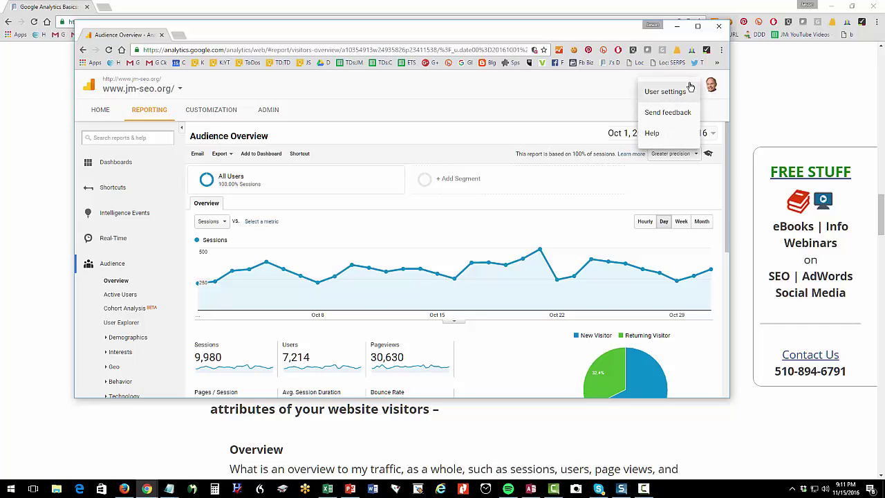
left_click(652, 135)
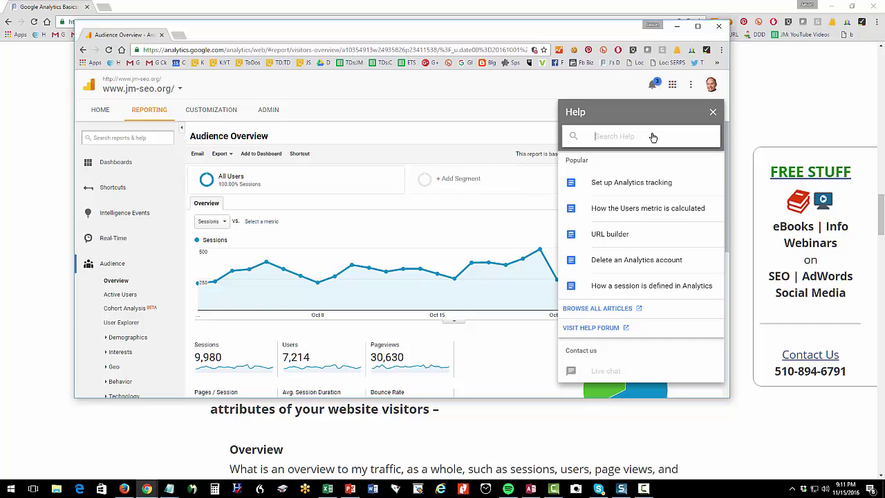
left_click(713, 112)
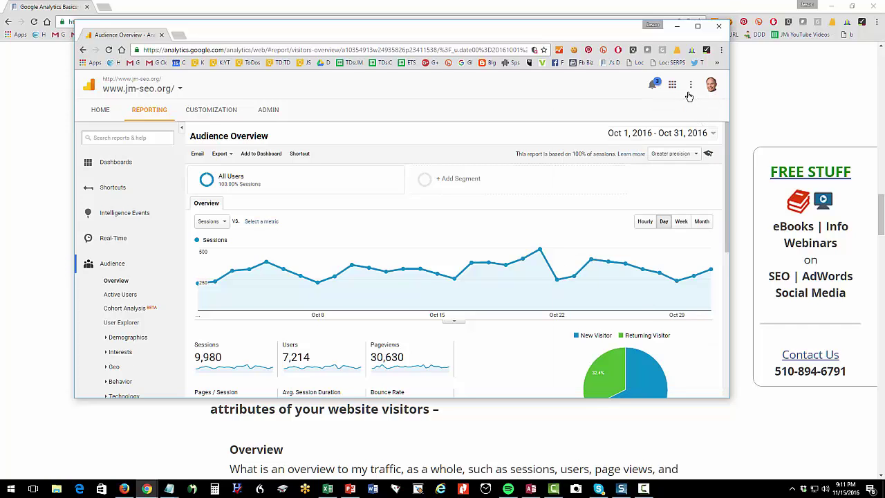
left_click(690, 88)
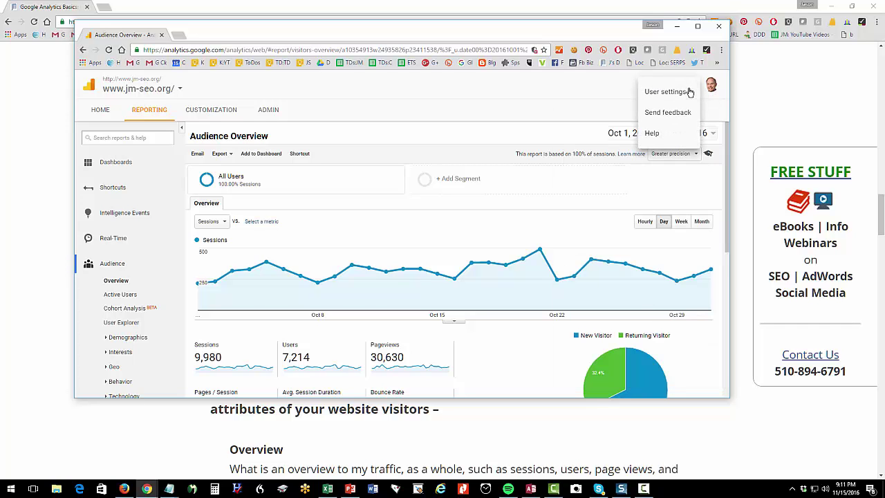
left_click(660, 136)
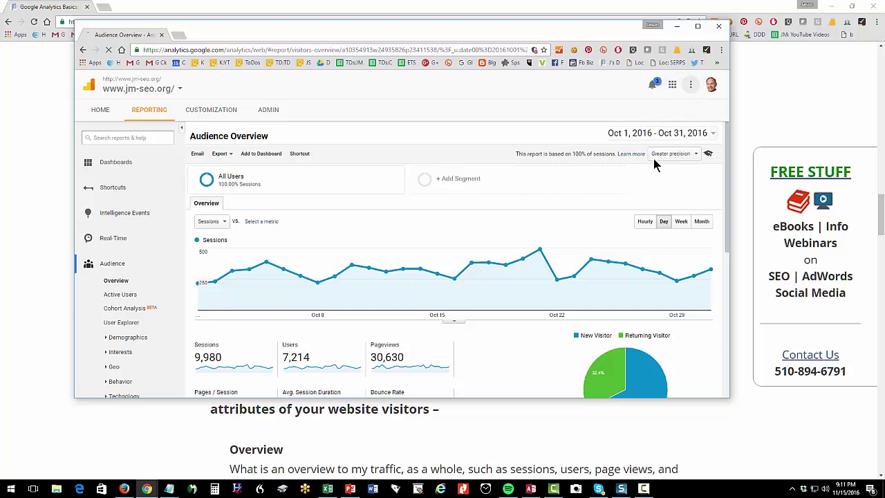
type("bounce rate")
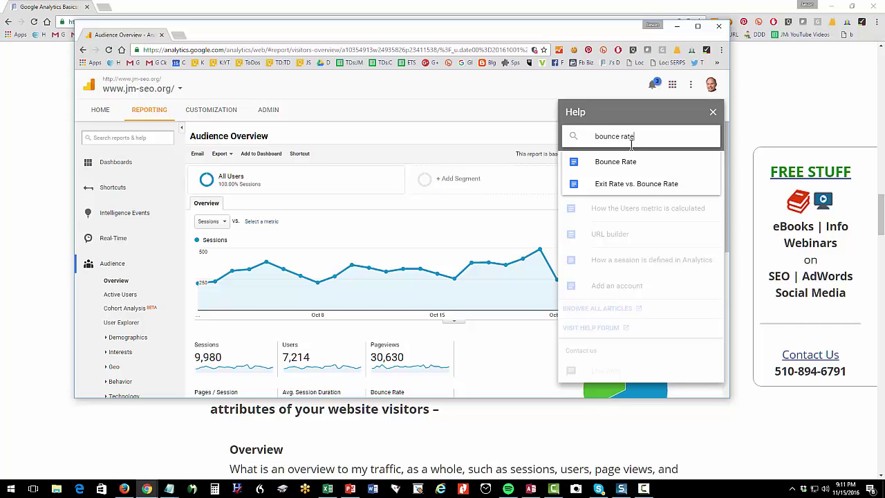
left_click(714, 114)
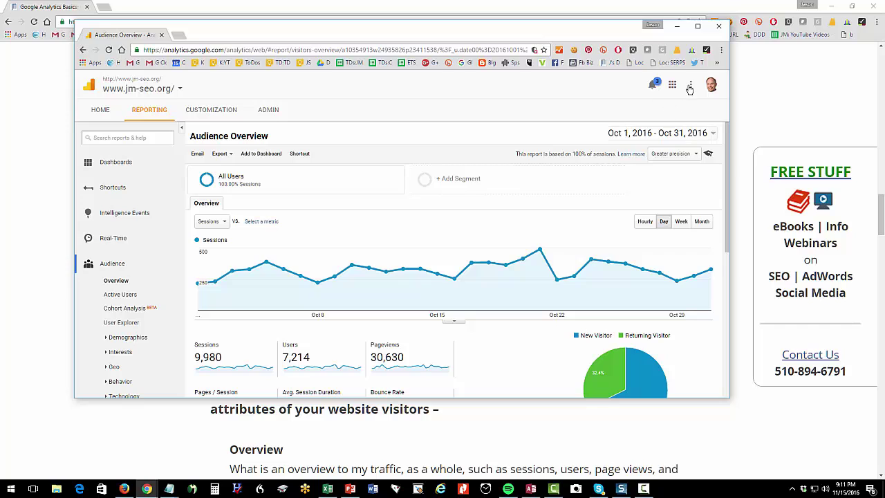
Reopen Help, switch to the blog window and back, then close the Help panel
left_click(689, 88)
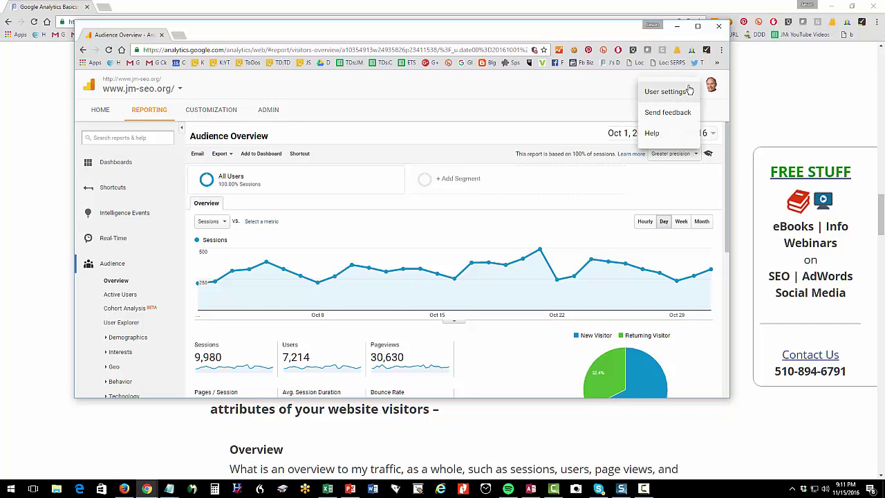
left_click(653, 134)
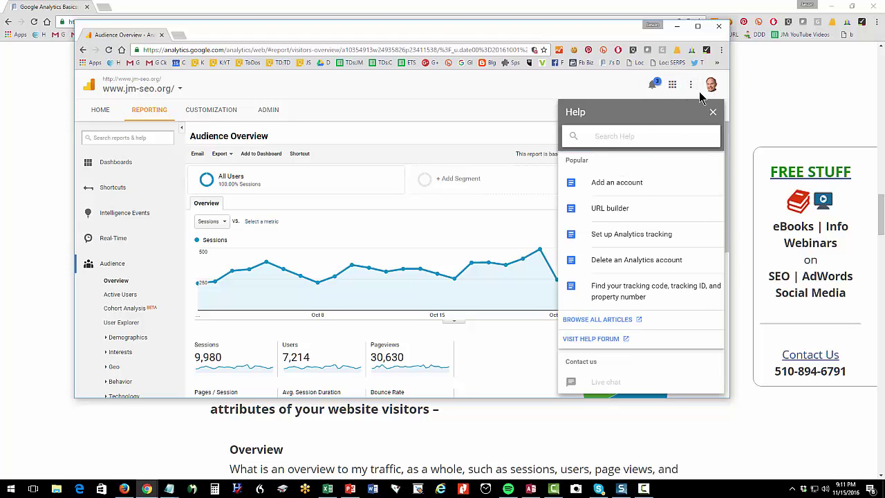
left_click(192, 446)
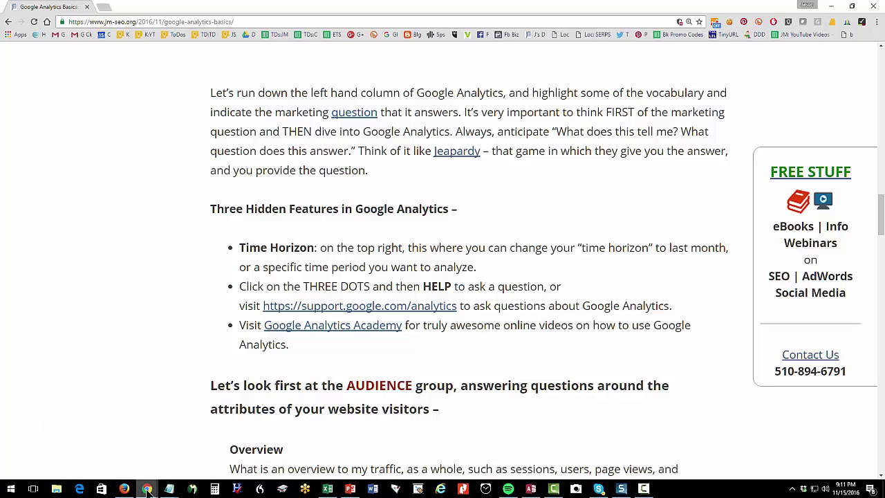
left_click(113, 468)
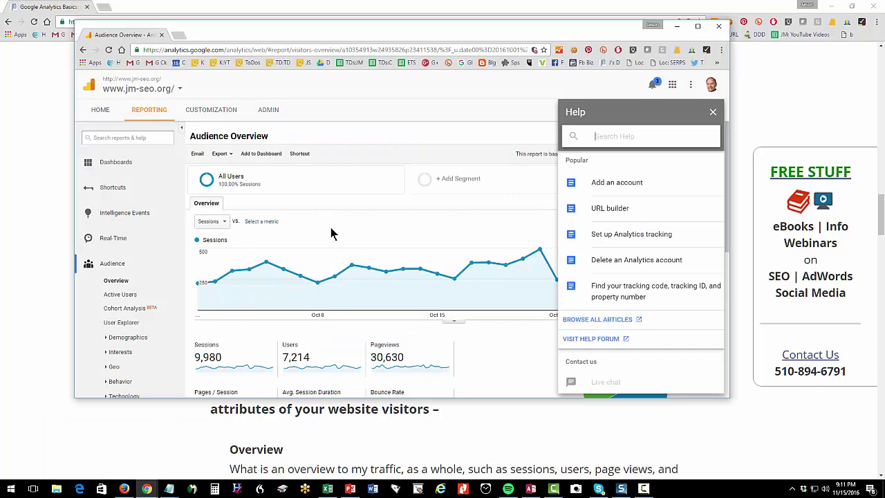
left_click(713, 112)
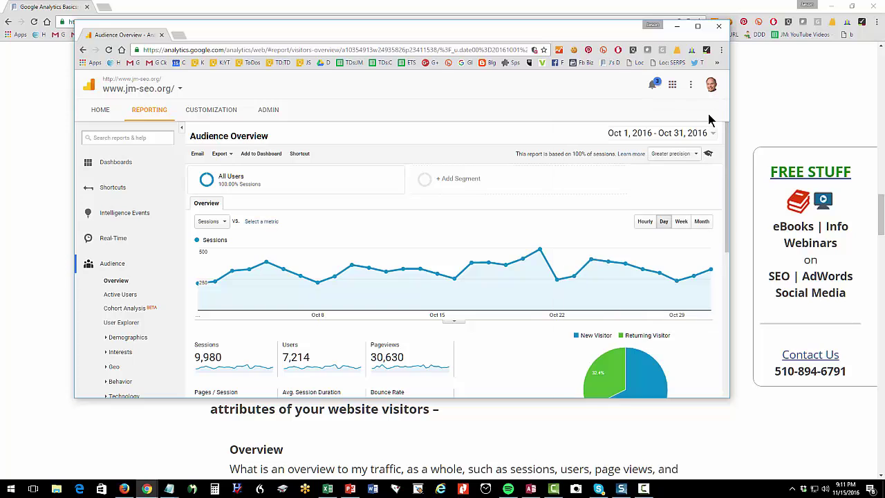
Open analyticsacademy.withgoogle.com from the Education panel and scroll to the Analytics Academy Courses list
left_click(709, 154)
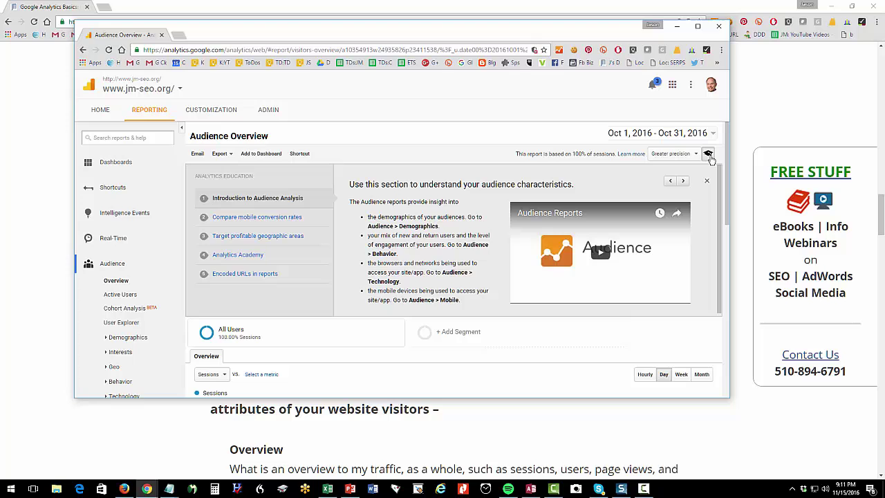
left_click(238, 256)
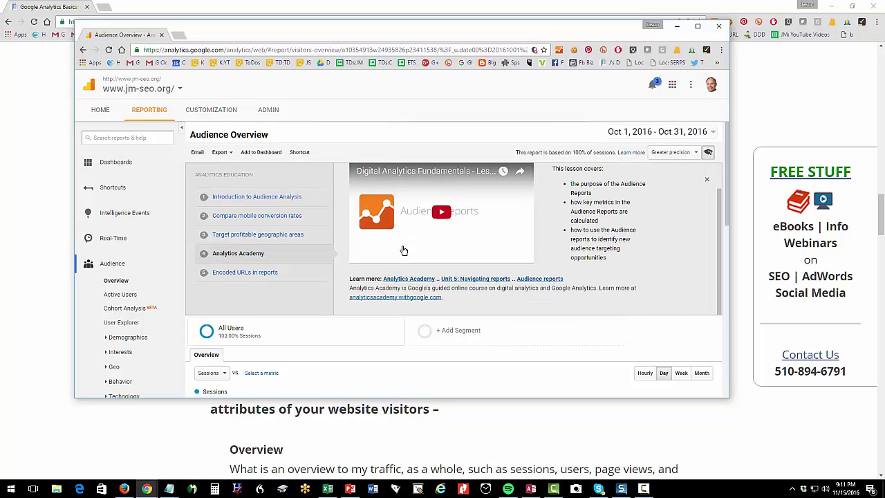
scroll(403, 262, "down", 1)
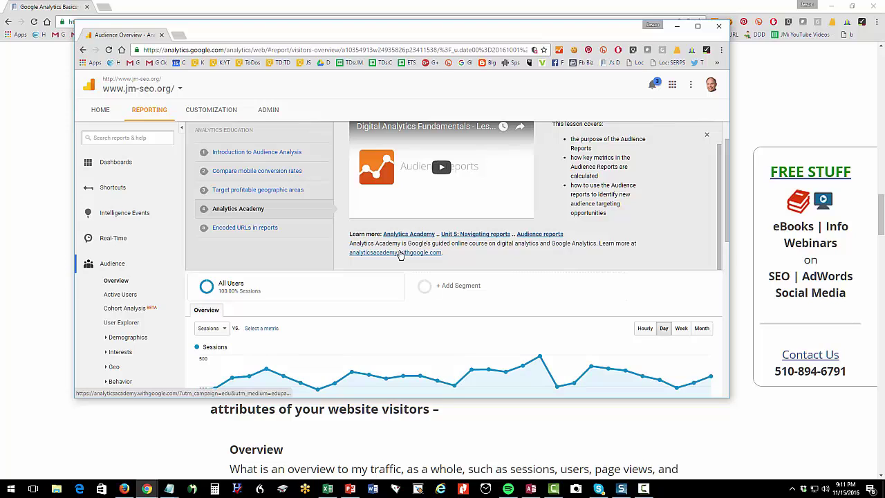
left_click(400, 253)
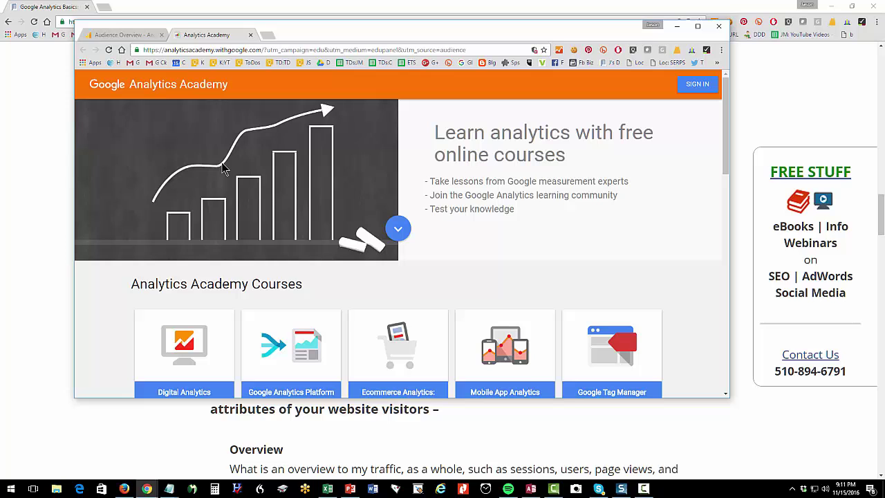
scroll(423, 239, "down", 2)
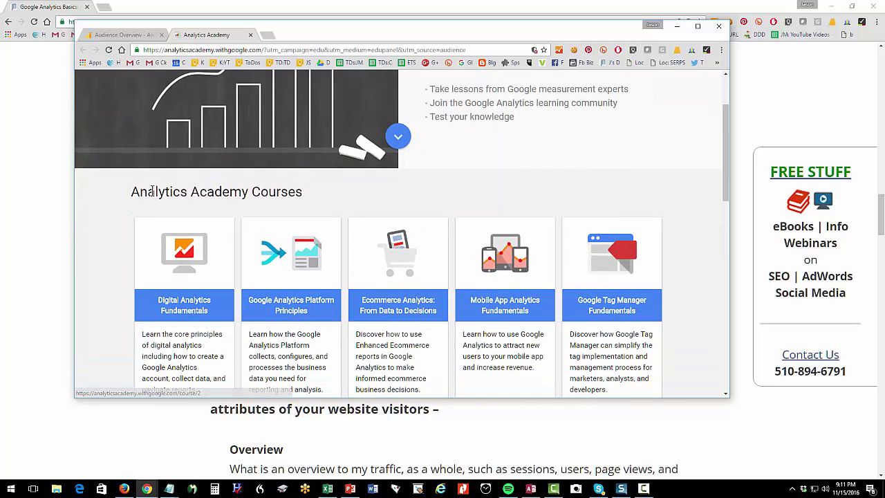
triple_click(189, 191)
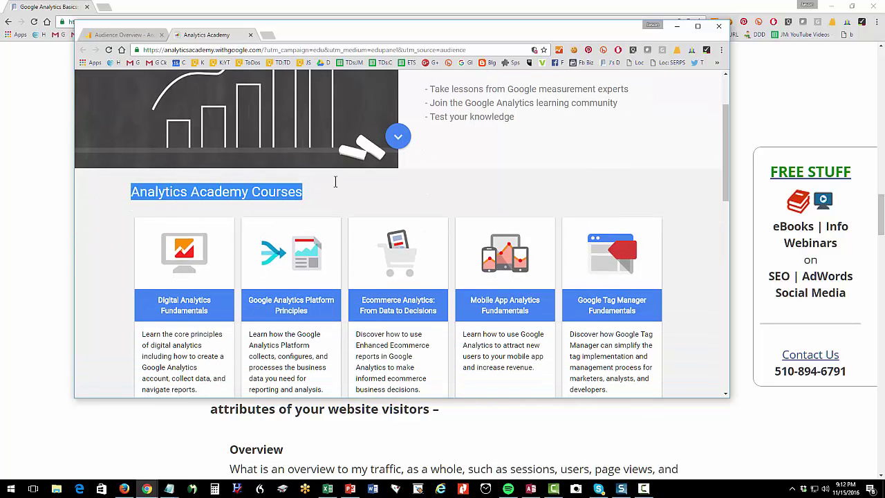
Close the Analytics Academy tab, return to the blog post and scroll to its Audience section
left_click(250, 35)
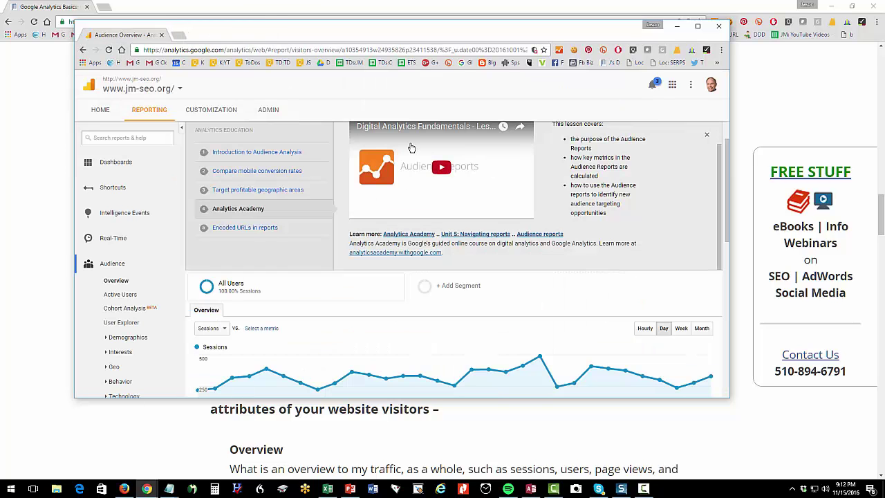
left_click(62, 164)
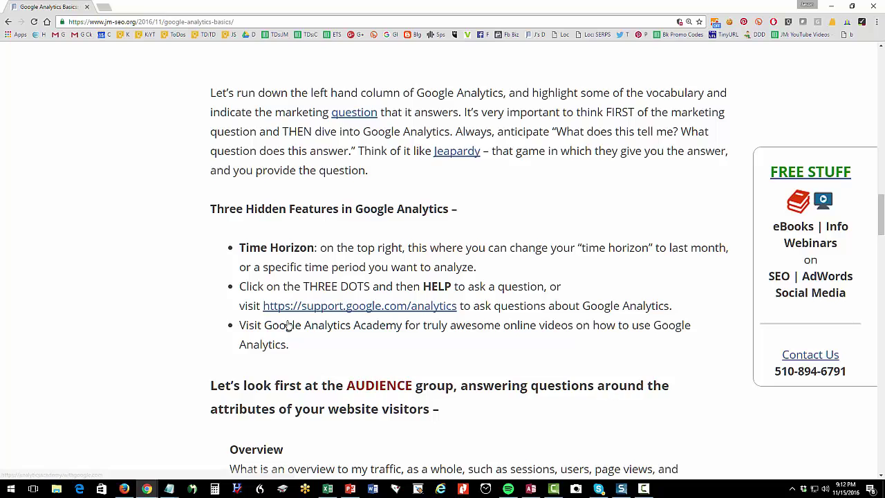
scroll(286, 321, "down", 2)
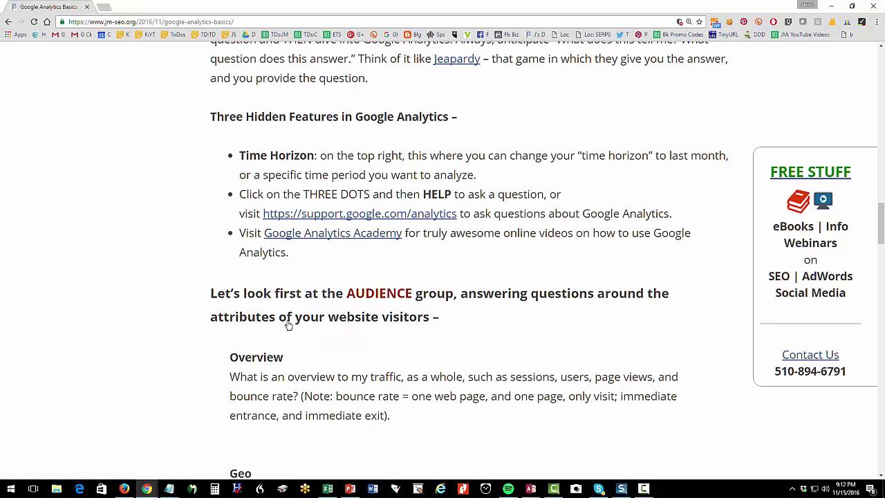
scroll(287, 322, "down", 4)
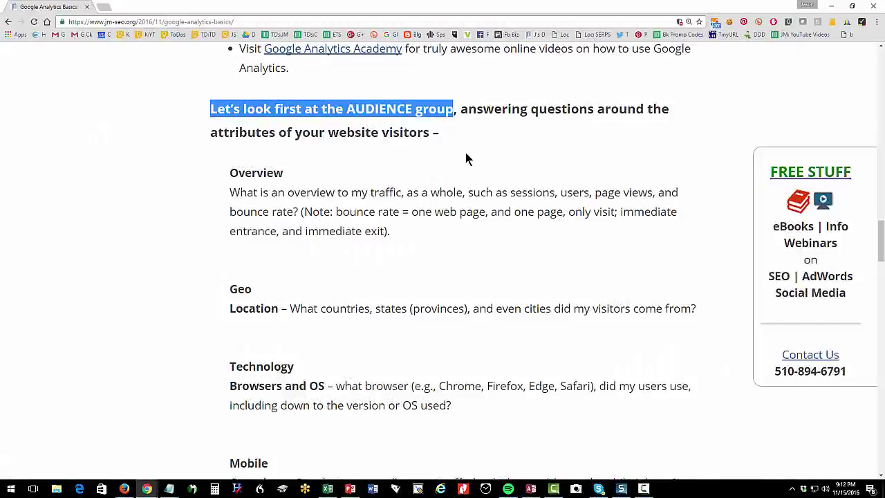
scroll(466, 157, "down", 2)
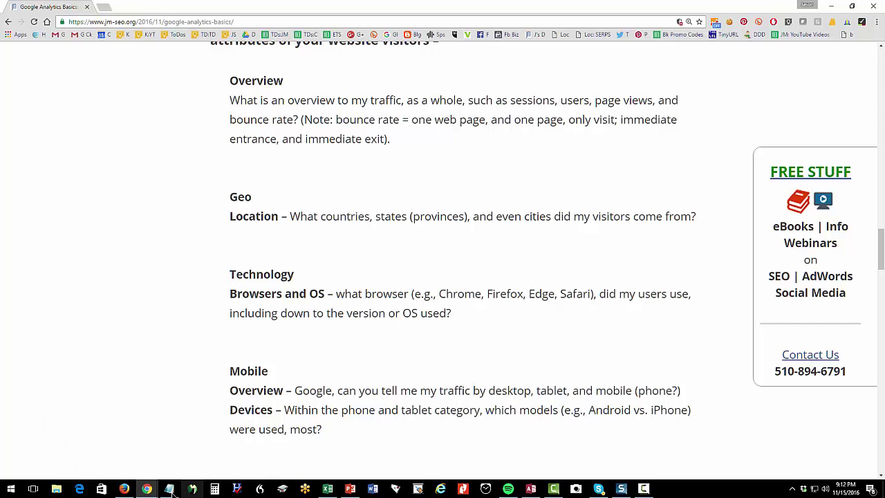
Bring Analytics forward, outline the left-nav report groups, clear the marks and expand Audience
mouse_move(147, 489)
left_click(123, 459)
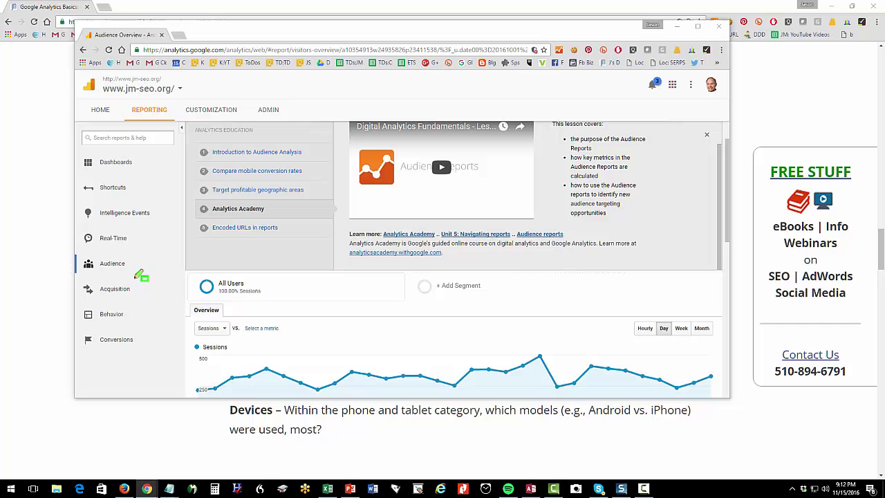
left_click_drag(79, 251, 138, 281)
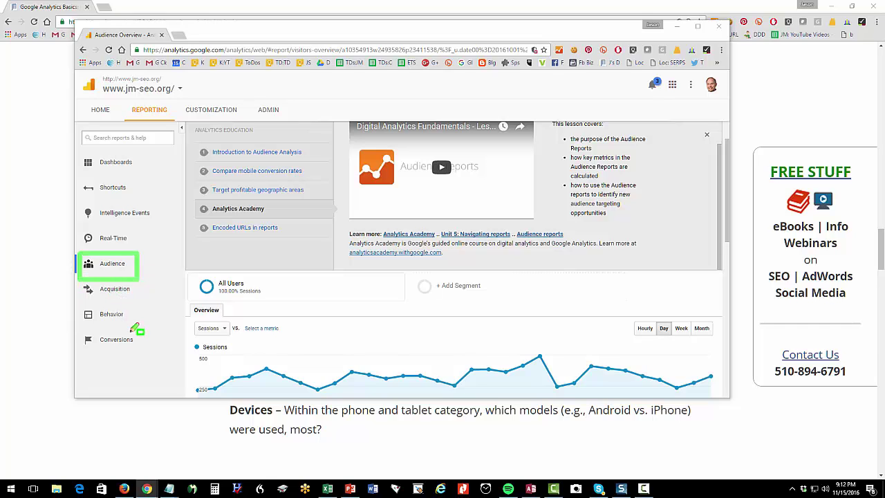
left_click_drag(75, 278, 151, 350)
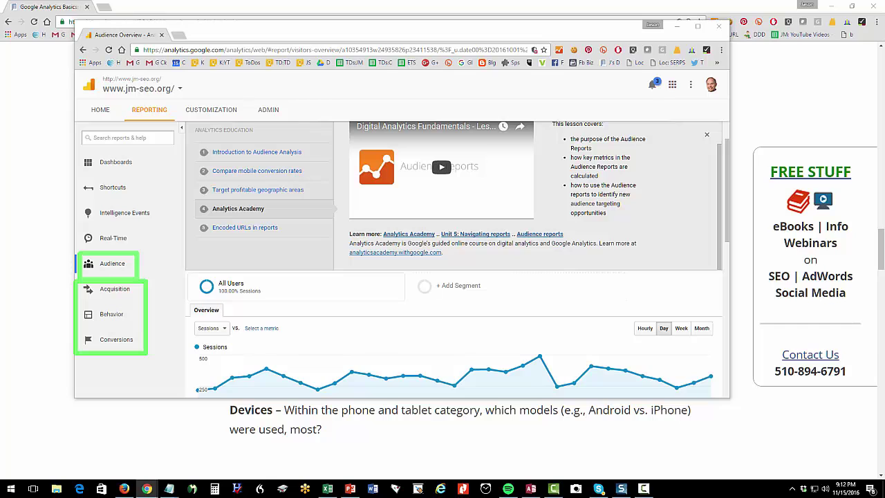
key("Escape")
left_click(107, 268)
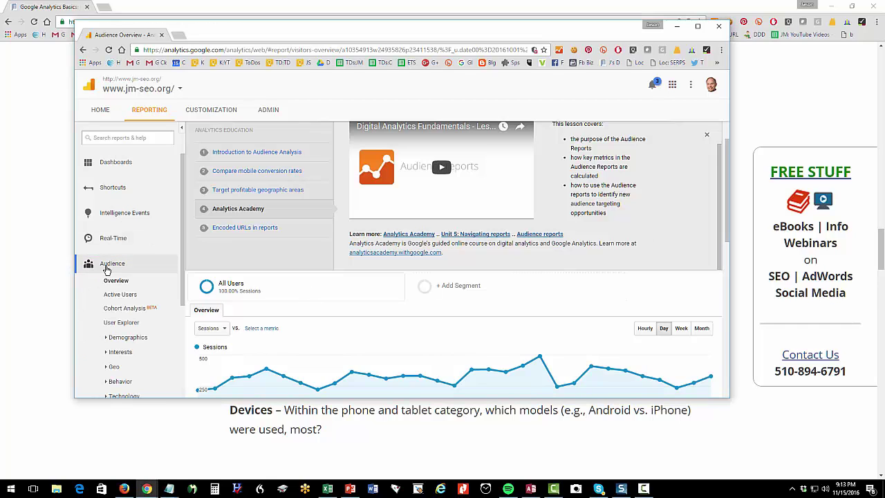
Close the Education panel and box the Sessions, Users, Pageviews and Bounce Rate tiles
left_click(708, 136)
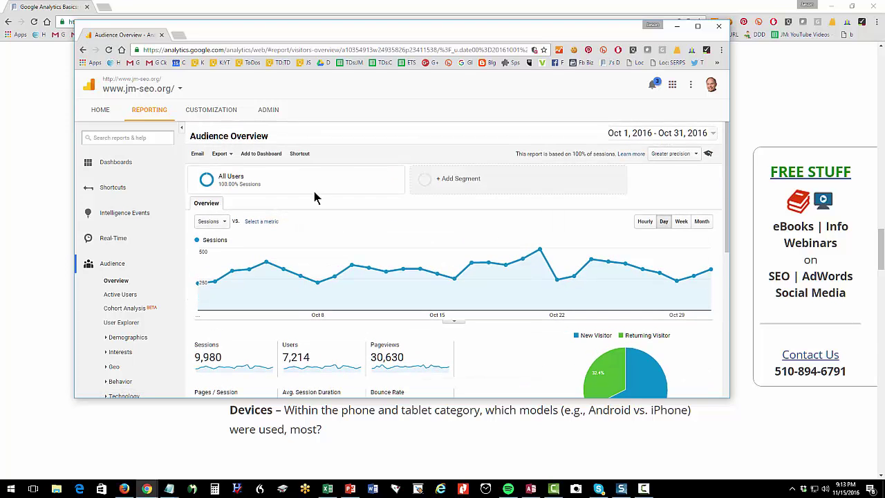
scroll(311, 198, "down", 2)
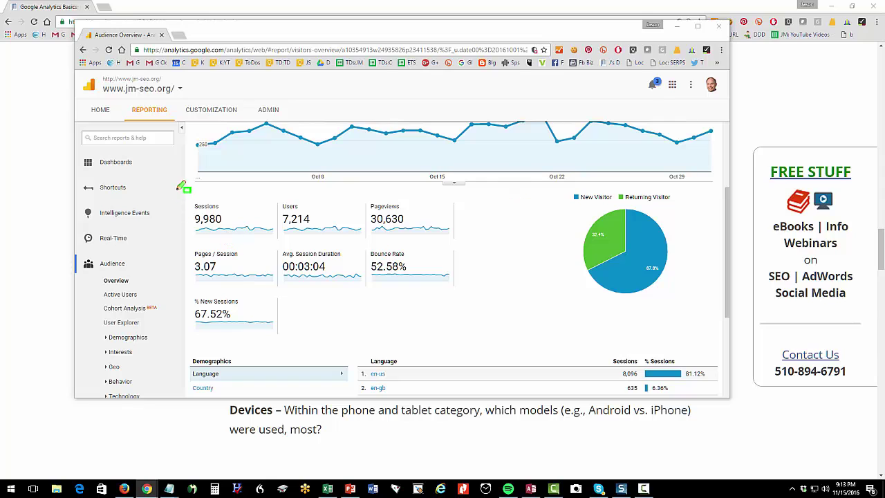
left_click_drag(177, 189, 236, 240)
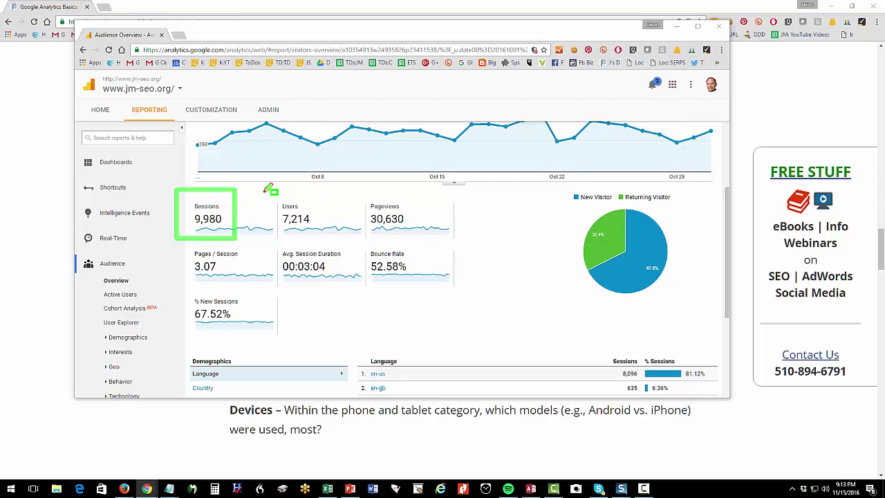
mouse_move(263, 191)
left_mouse_down()
mouse_move(325, 223)
mouse_move(323, 237)
left_mouse_up()
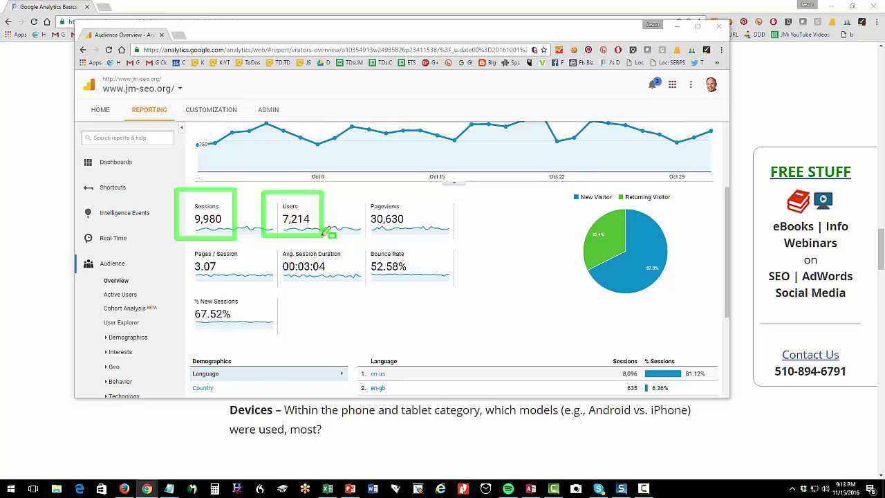
left_click_drag(356, 195, 415, 234)
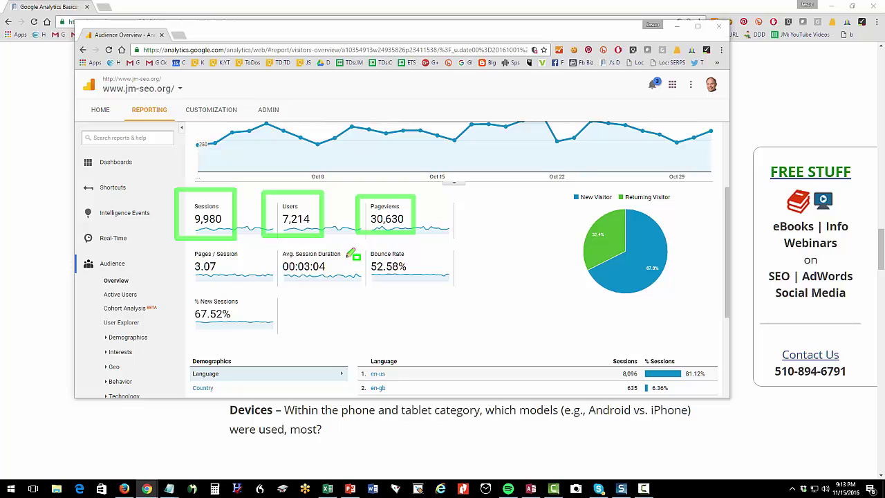
left_click_drag(372, 243, 418, 287)
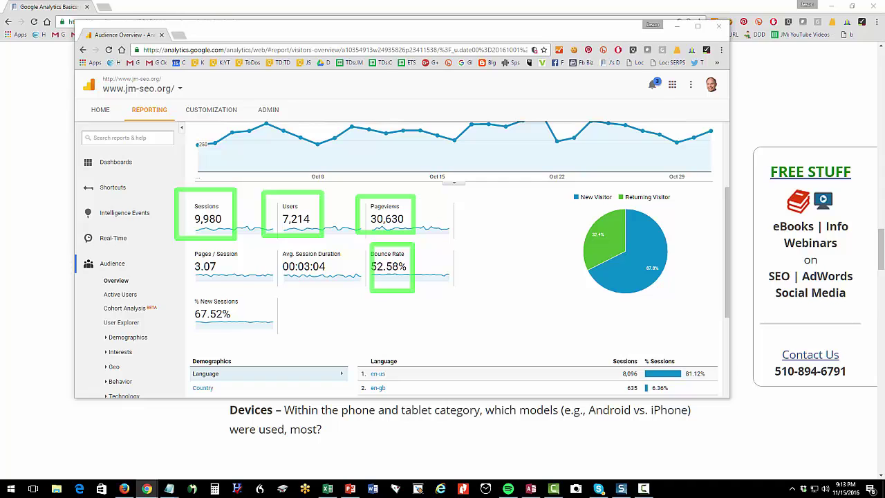
scroll(155, 284, "down", 2)
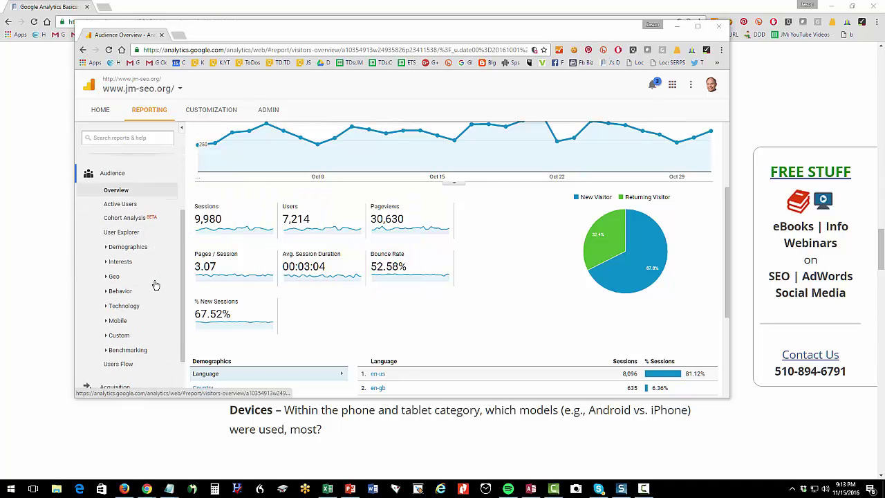
scroll(154, 284, "down", 1)
Open Geo > Location, highlight the United States' 5,458 sessions and drill into the United States
left_click(109, 231)
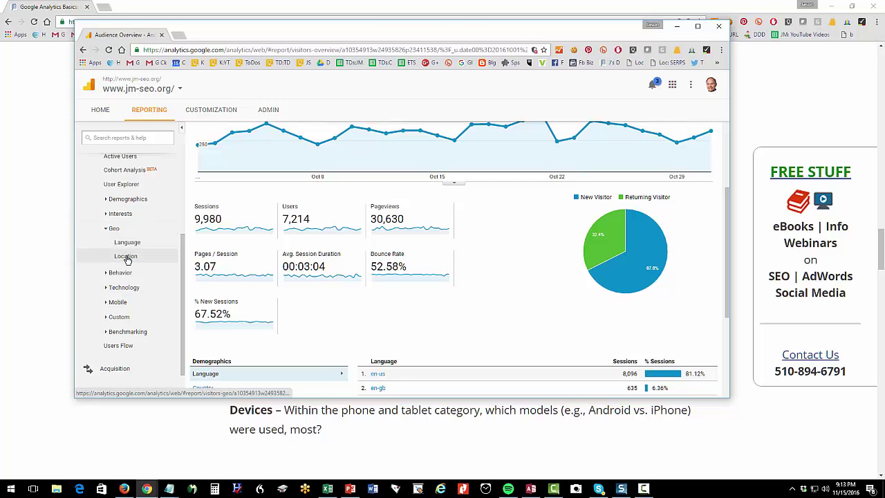
left_click(126, 257)
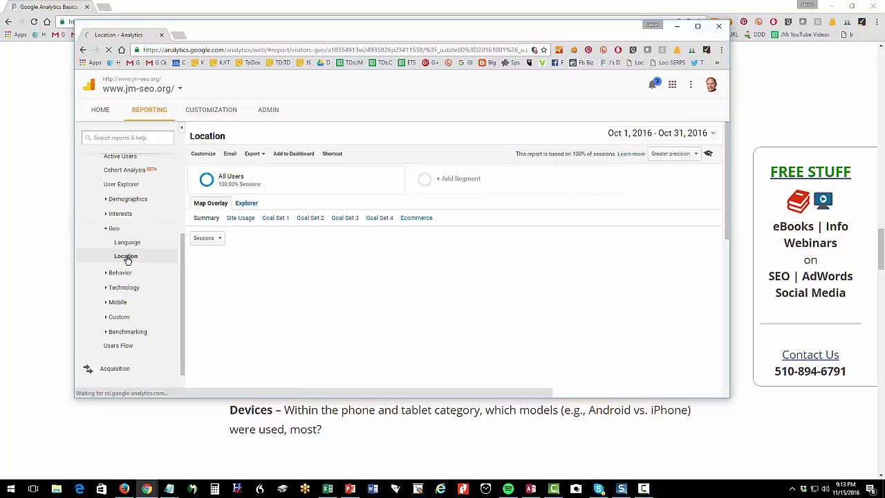
scroll(275, 272, "down", 5)
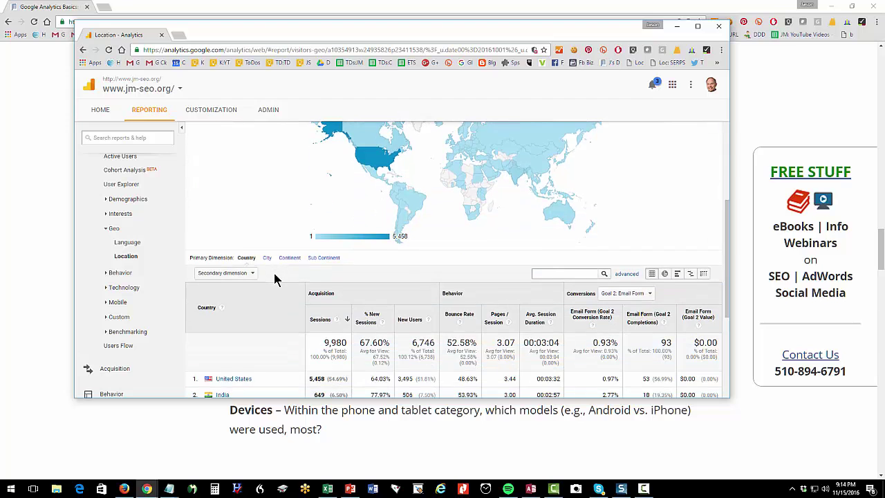
scroll(275, 278, "down", 3)
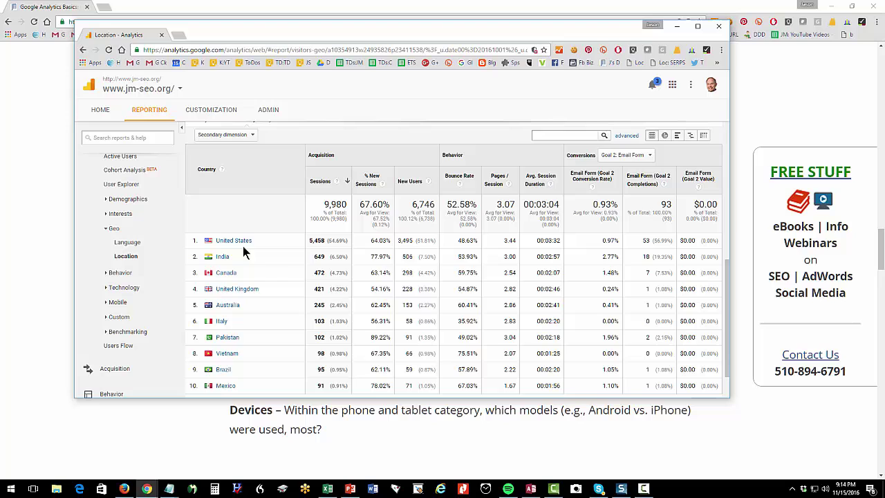
left_click_drag(310, 242, 323, 241)
left_click(238, 246)
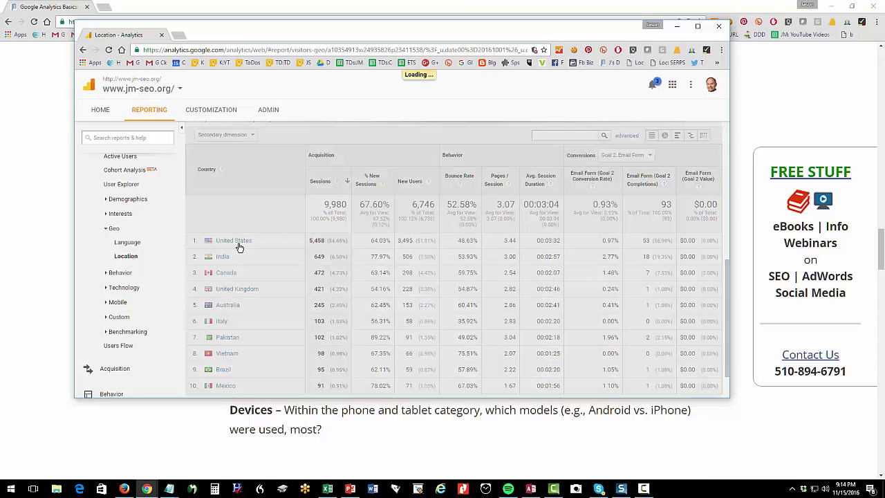
Drill into Texas and highlight Houston's 123 sessions in the city table
scroll(318, 276, "down", 3)
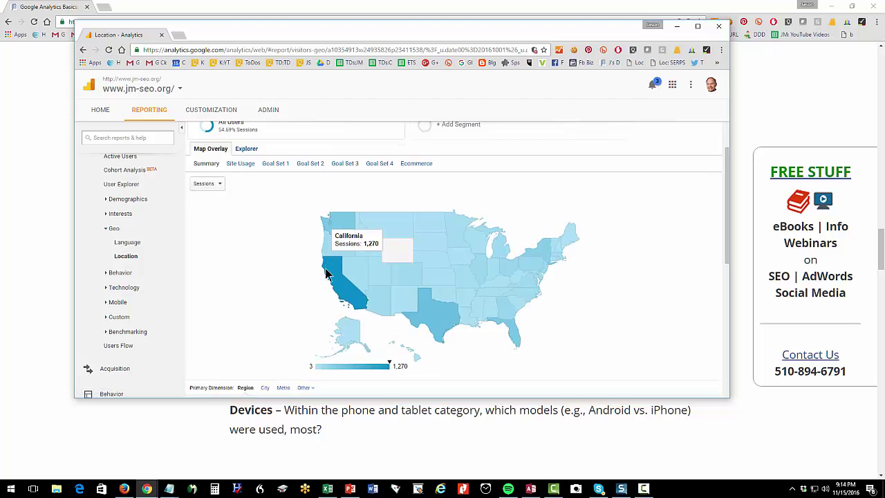
left_click(210, 309)
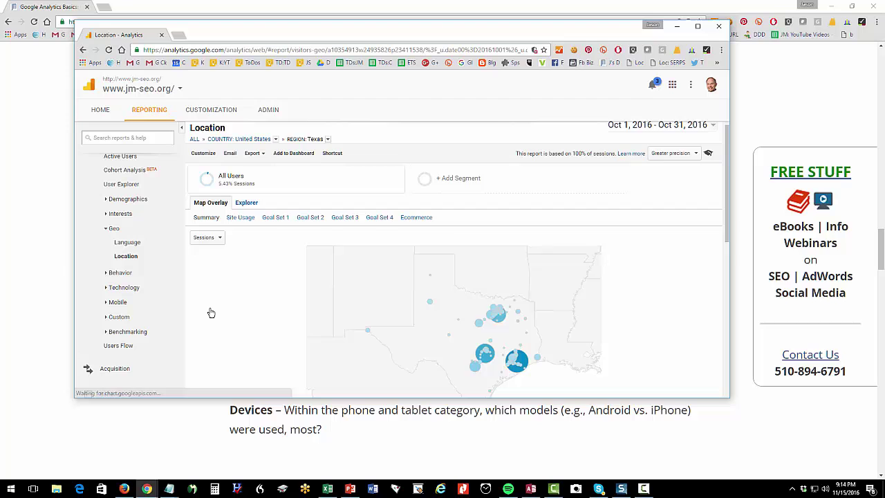
scroll(279, 308, "down", 3)
scroll(277, 309, "down", 2)
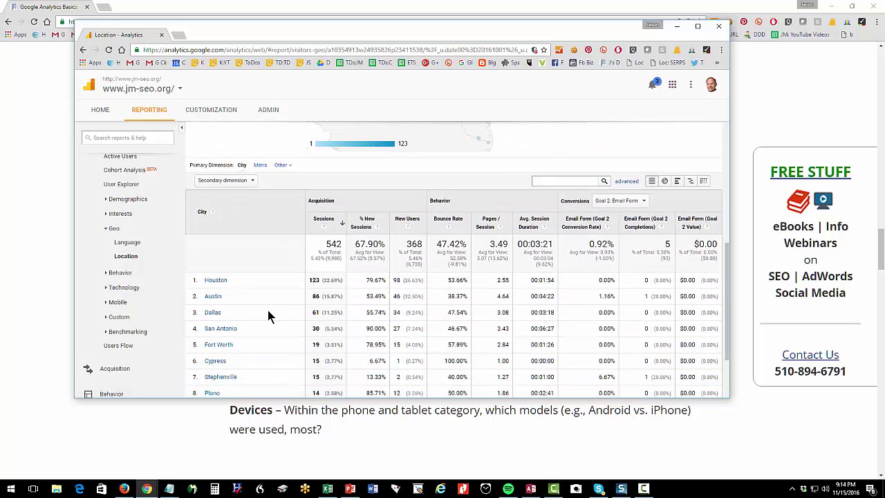
left_click_drag(312, 280, 322, 280)
Open the Browser & OS report and drill into Chrome versions (6,228 sessions, 53.0.2785.143 leading)
left_click(111, 273)
scroll(108, 273, "down", 1)
left_click(114, 285)
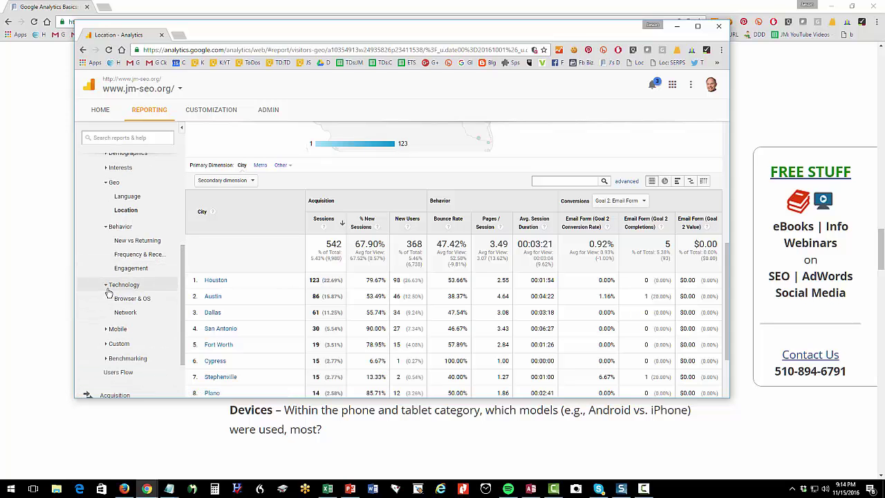
left_click(123, 298)
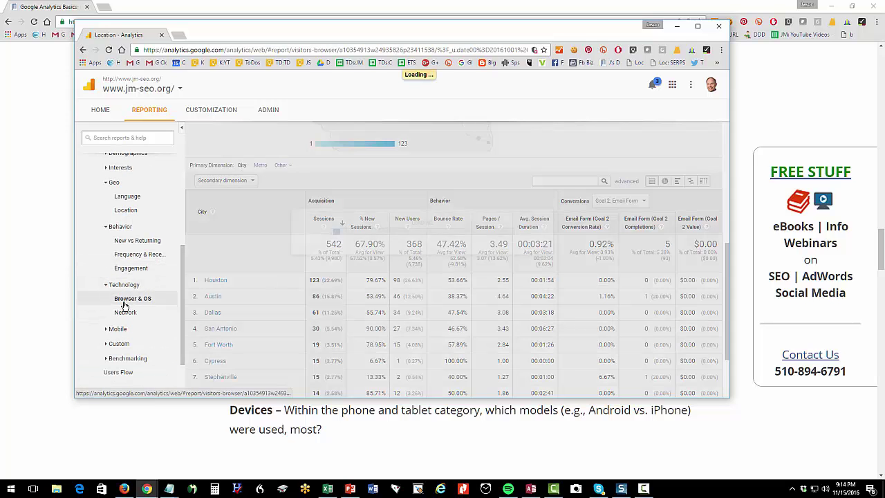
scroll(228, 290, "down", 3)
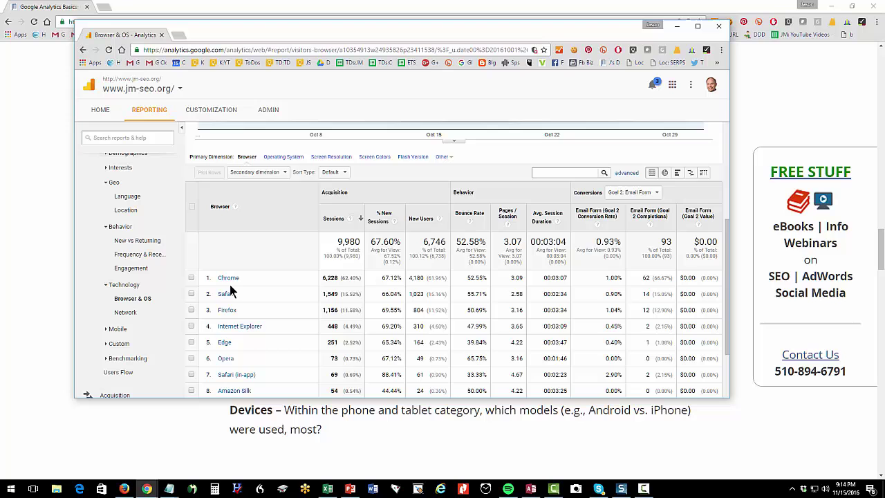
left_click(230, 278)
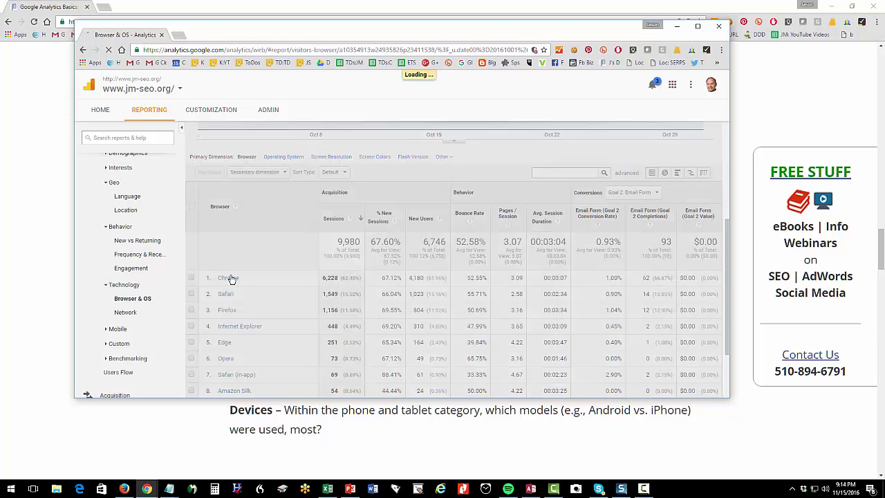
scroll(317, 301, "down", 3)
scroll(318, 302, "down", 3)
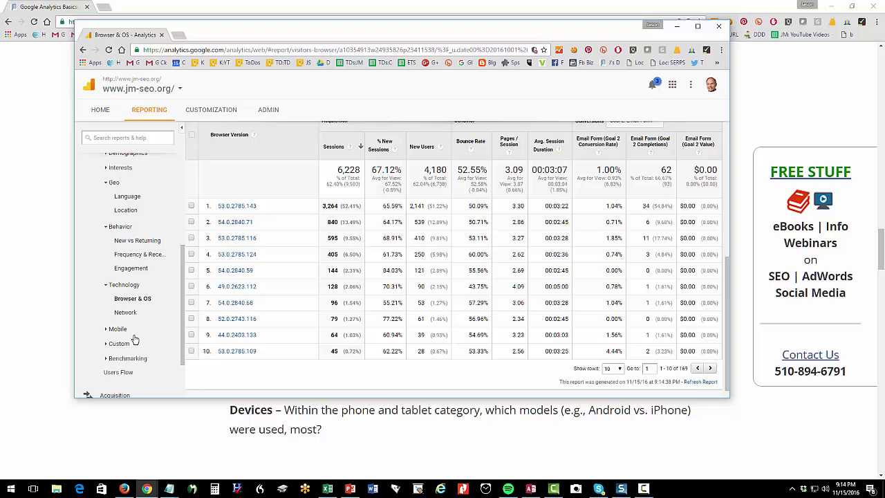
View the Mobile Overview, boxing the 9,980 total sessions and the desktop/mobile/tablet counts
left_click(128, 329)
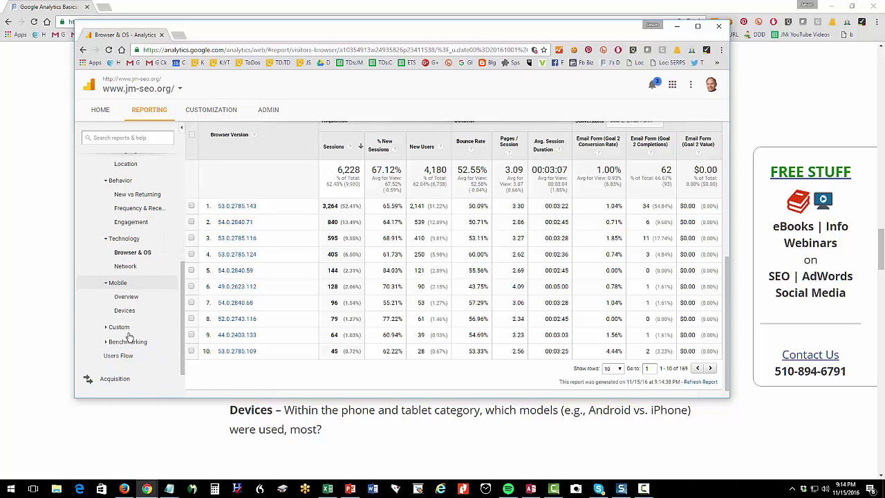
left_click(126, 296)
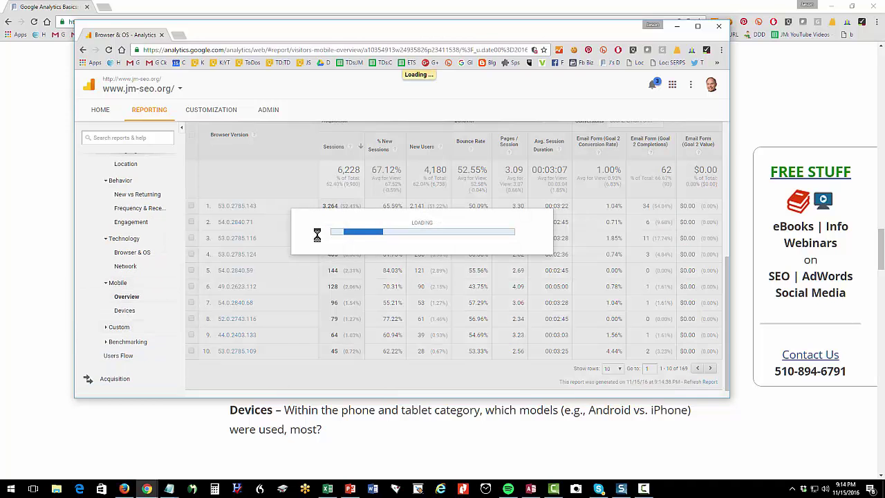
scroll(318, 240, "down", 3)
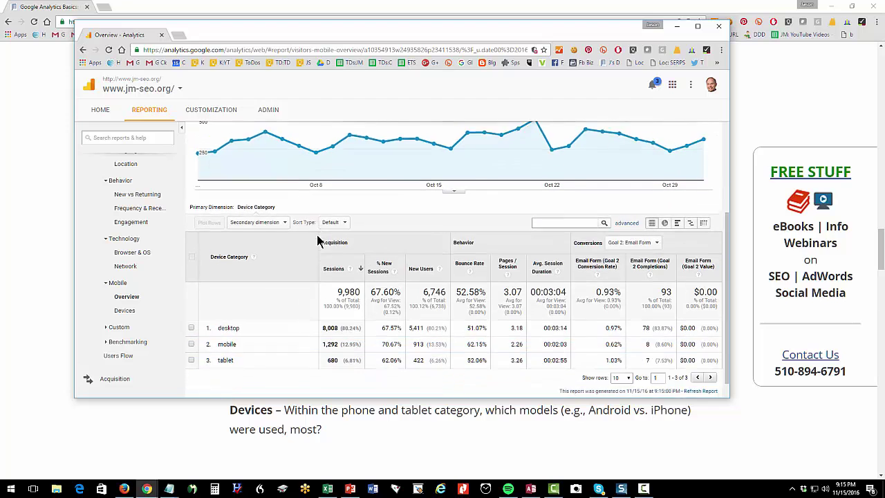
scroll(318, 240, "down", 1)
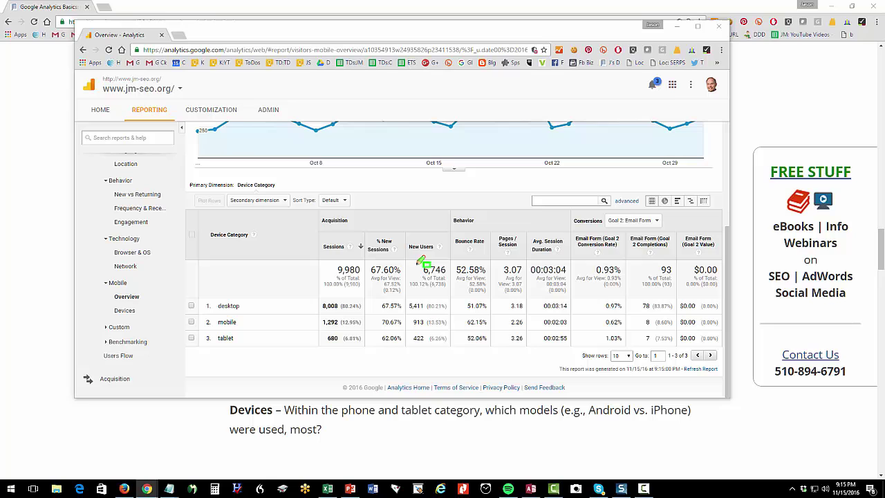
left_click_drag(326, 257, 374, 286)
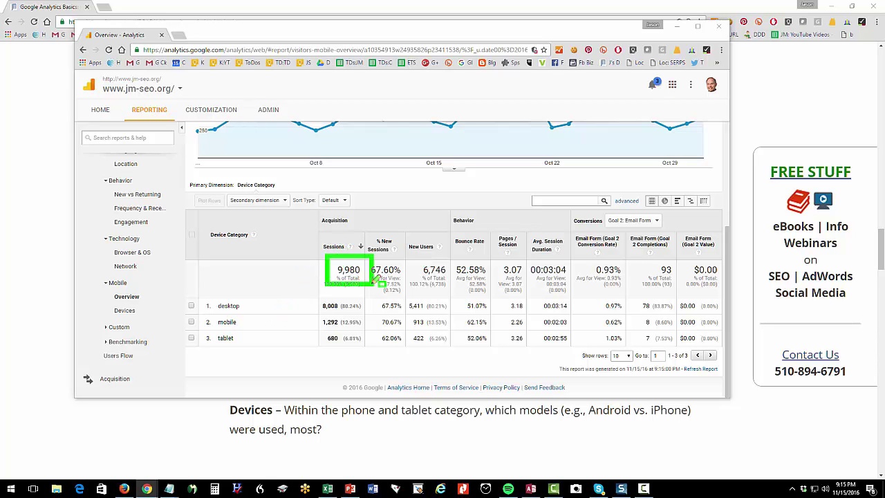
left_click_drag(315, 296, 385, 358)
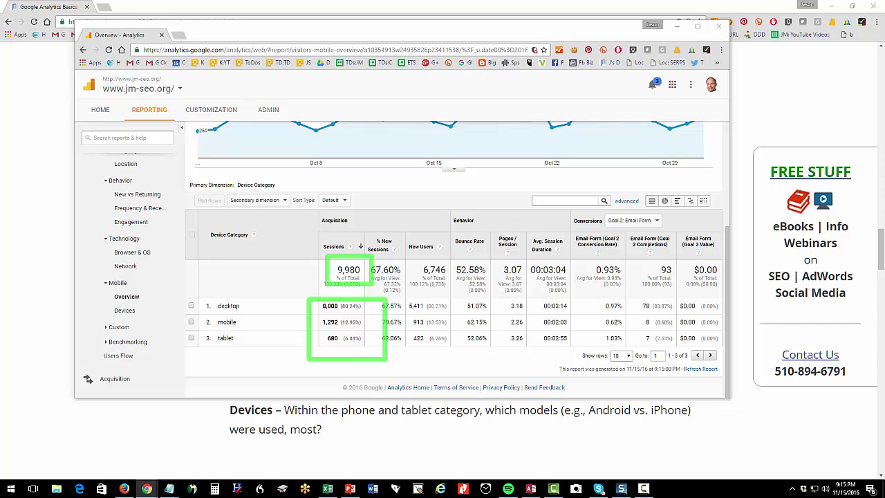
key("Escape")
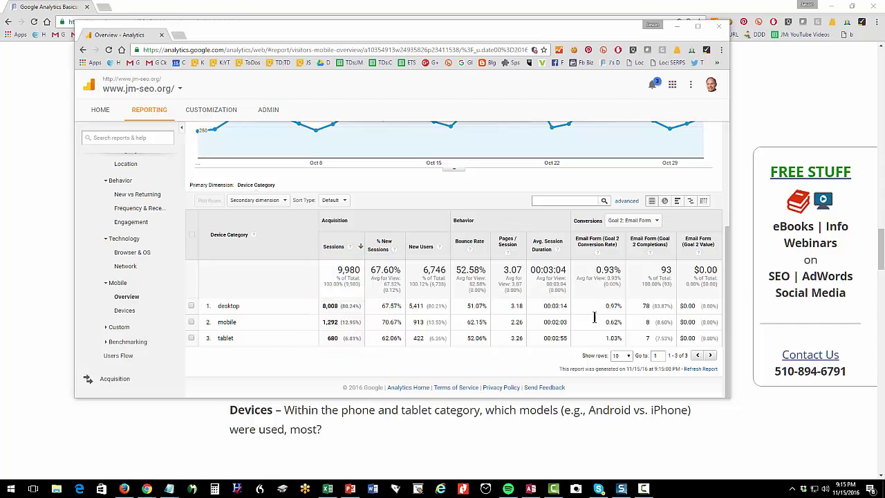
Open the mobile Devices report, highlight Apple iPhone's session count, then go to Users Flow
left_click(127, 312)
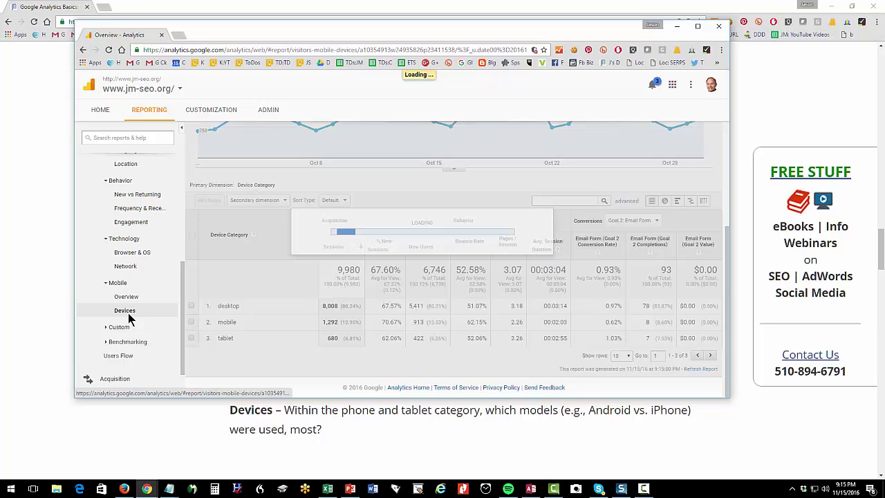
scroll(306, 296, "down", 5)
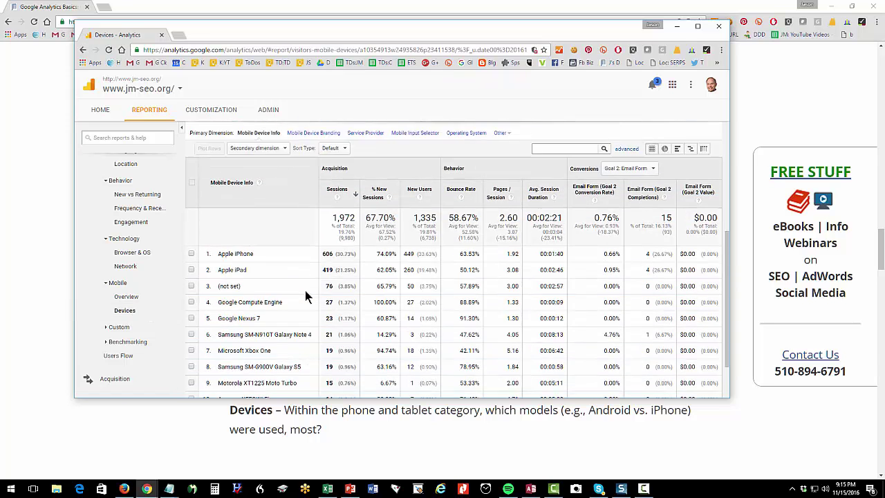
left_click_drag(323, 196, 341, 193)
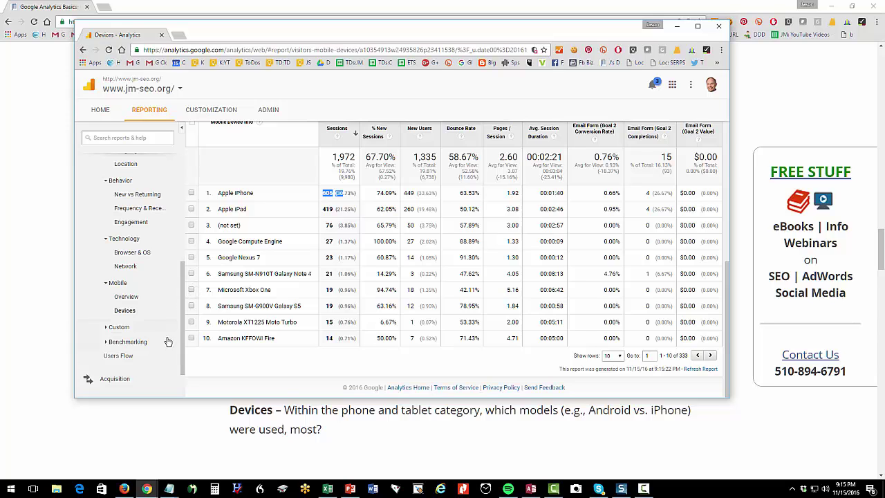
left_click(124, 357)
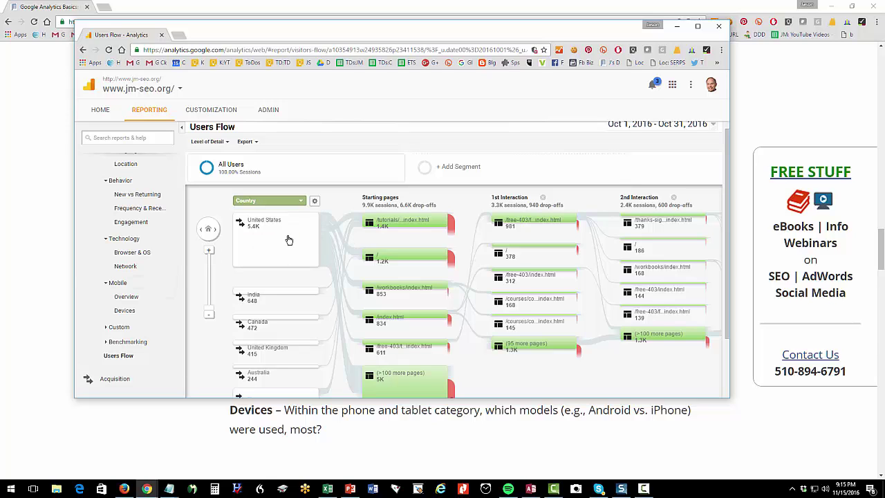
Highlight traffic through the /tutorials starting page in Users Flow, then return to the blog post
left_click(391, 229)
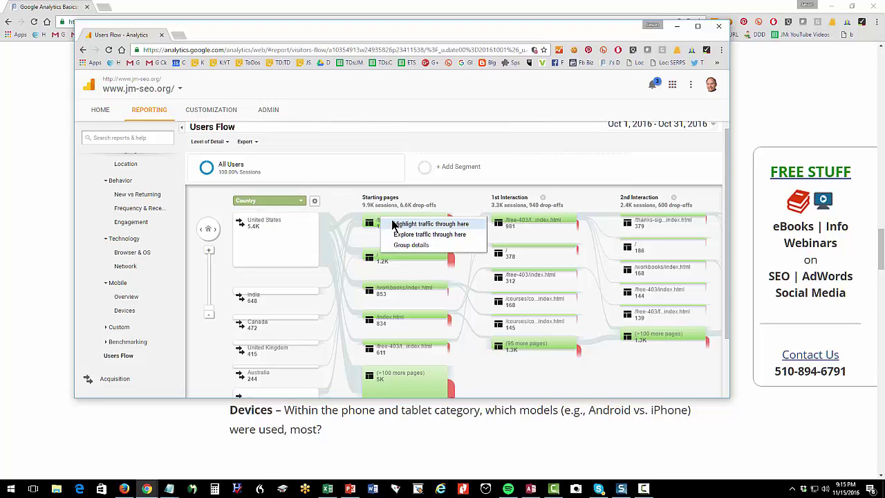
left_click(392, 224)
mouse_move(451, 265)
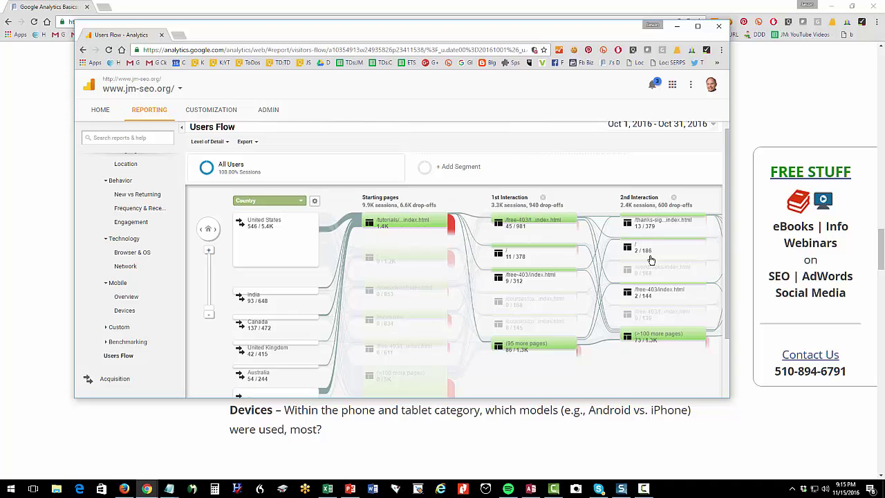
mouse_move(505, 287)
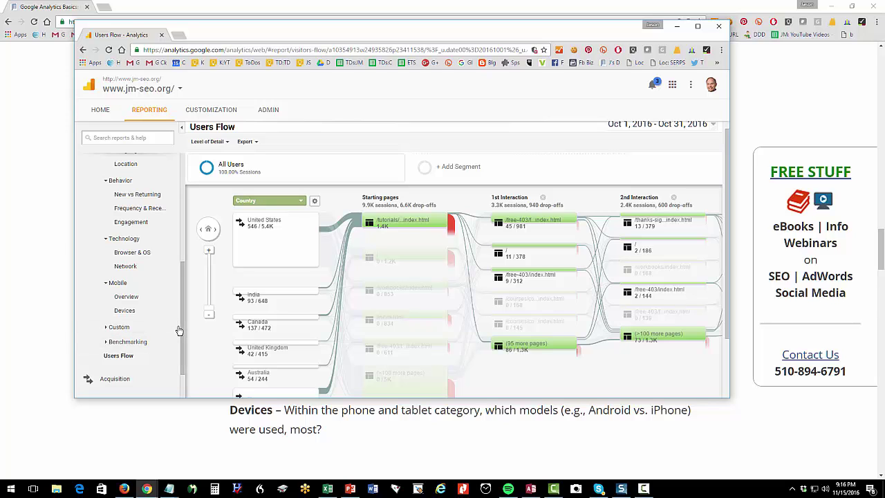
left_click(71, 281)
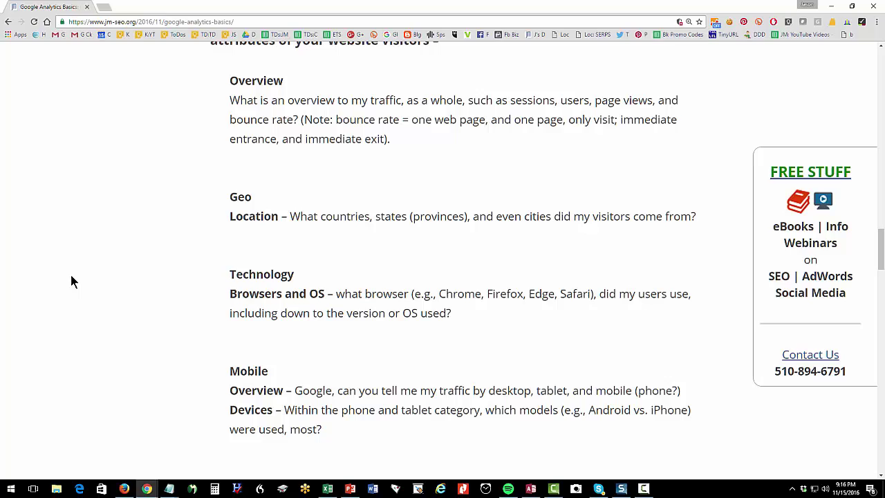
Highlight the AUDIENCE and ACQUISITION headings in the blog, then bring the Users Flow window forward
scroll(265, 292, "up", 3)
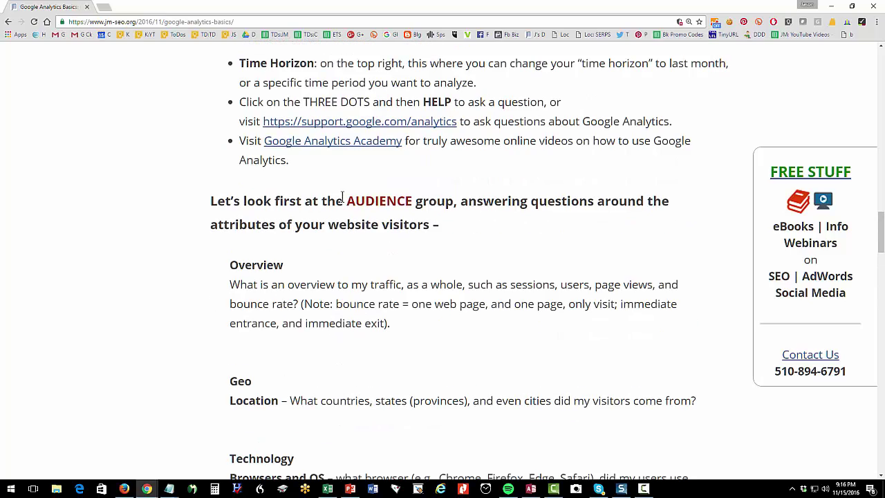
left_click_drag(344, 200, 427, 197)
scroll(426, 197, "down", 8)
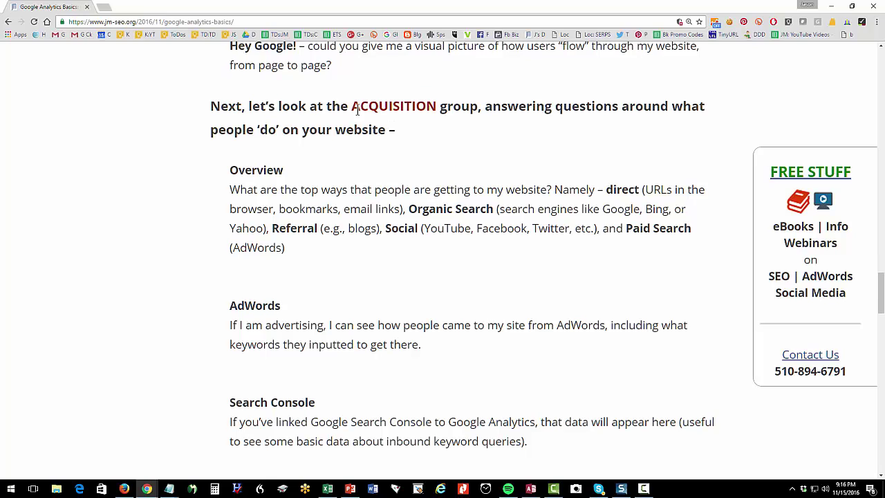
left_click_drag(351, 105, 433, 102)
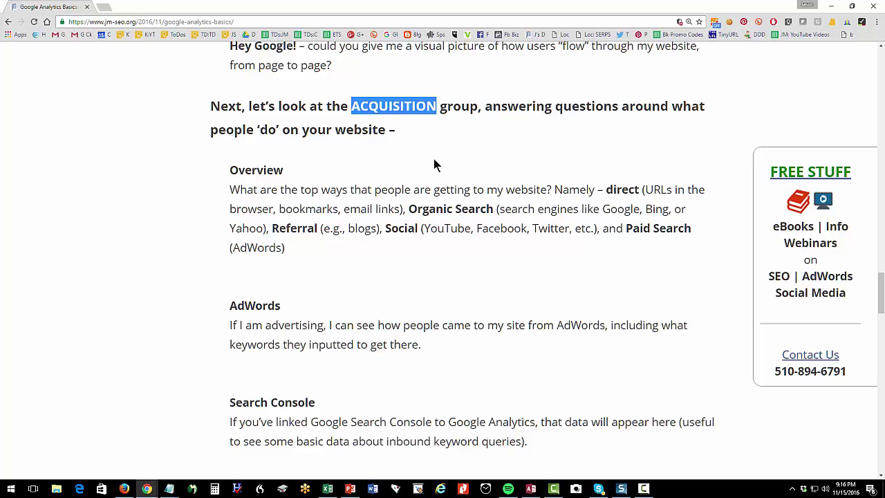
left_click(147, 487)
left_click(90, 448)
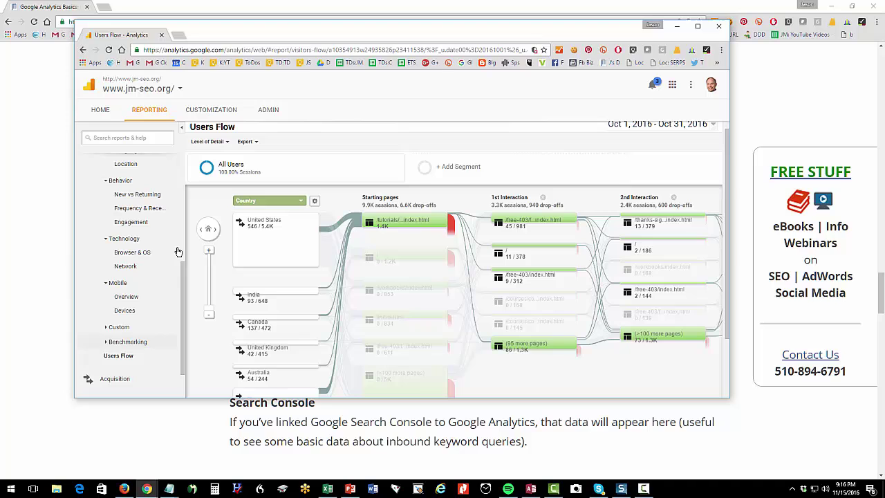
Open Acquisition Overview and mark its channel table: Direct 4,291, Organic Search 3,672, Referral 1,335
scroll(181, 296, "down", 3)
left_click(111, 332)
scroll(111, 339, "down", 5)
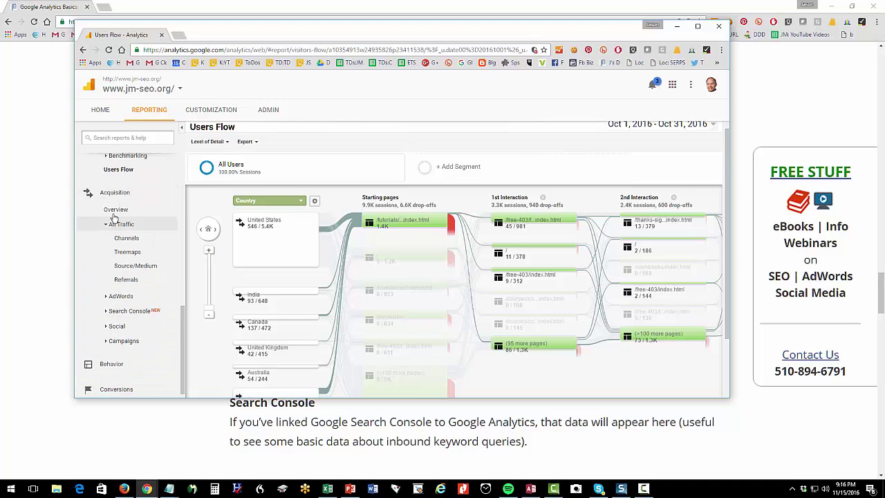
left_click(115, 209)
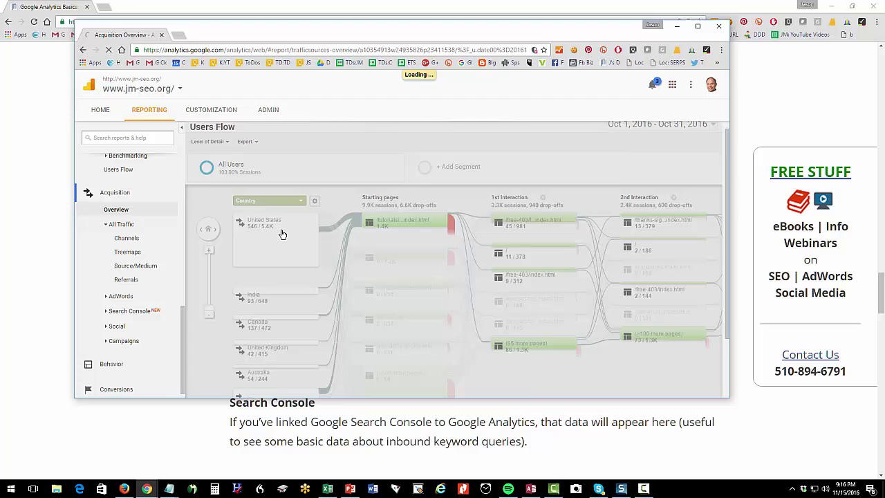
scroll(282, 237, "down", 5)
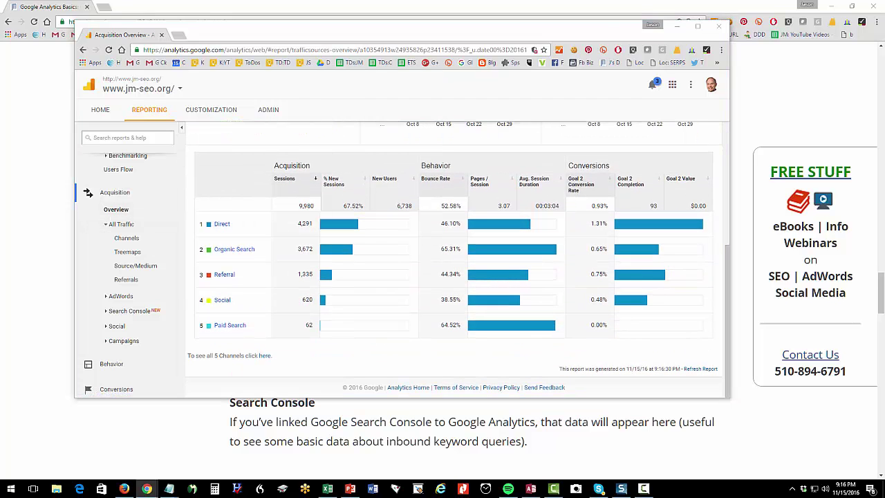
left_click_drag(186, 197, 293, 347)
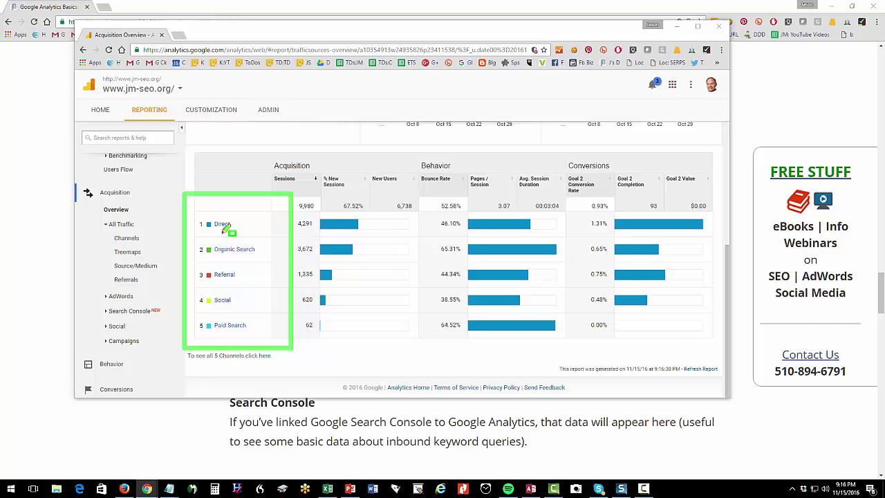
left_click_drag(201, 211, 242, 235)
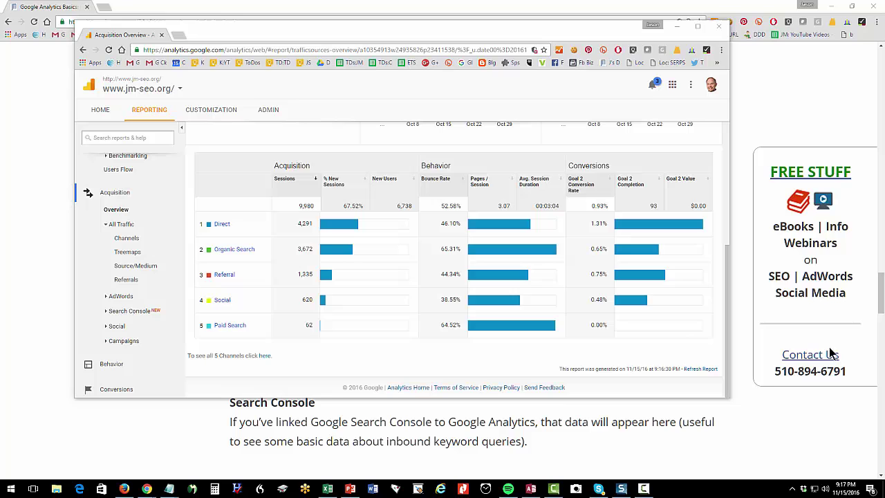
Open the Social channel report, mark YouTube's 530 sessions, drill into YouTube, then go back
left_click(222, 302)
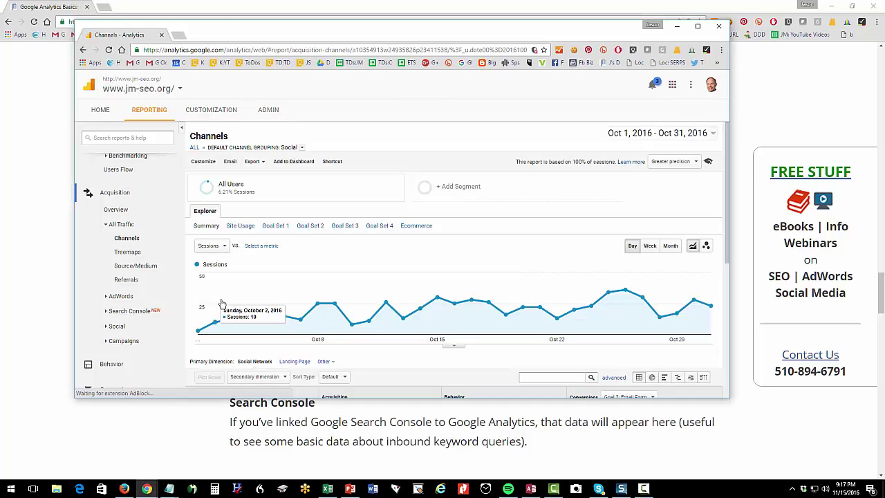
scroll(221, 304, "down", 2)
scroll(220, 299, "down", 2)
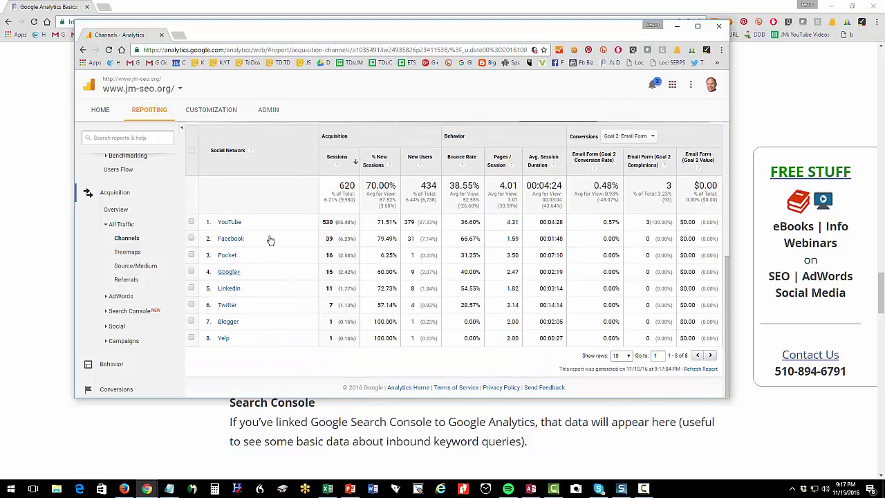
double_click(326, 222)
left_click(235, 223)
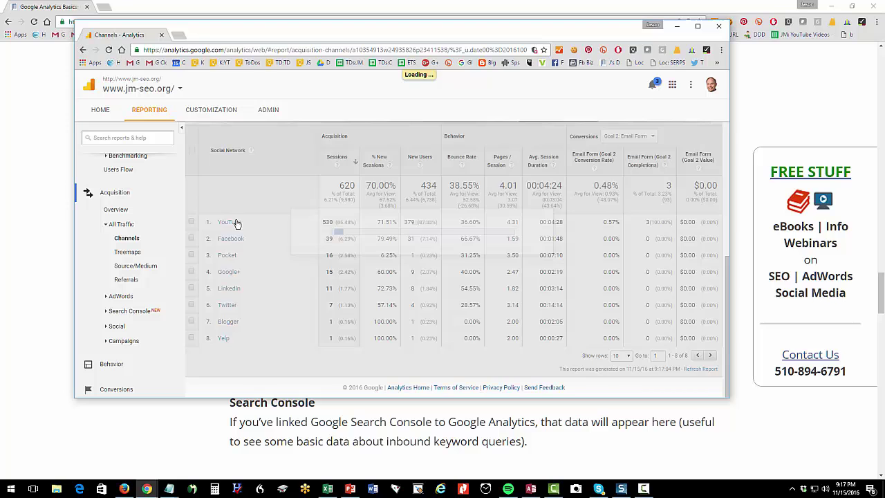
scroll(276, 277, "down", 3)
scroll(282, 281, "down", 1)
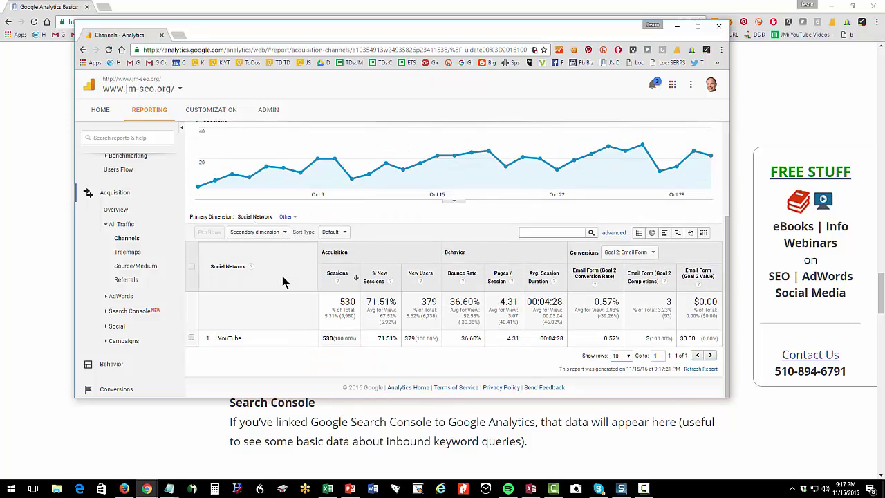
left_click(83, 50)
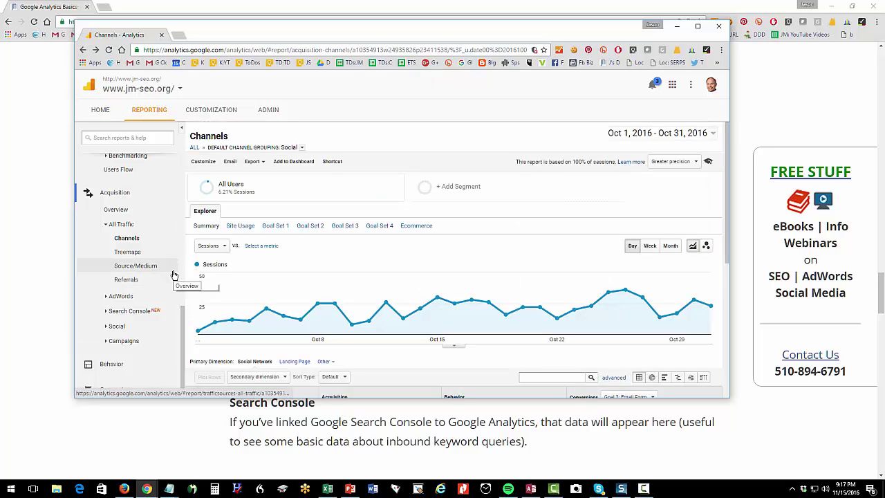
Open AdWords Campaigns, drill into the Books campaign and break it down by Keyword
left_click(106, 301)
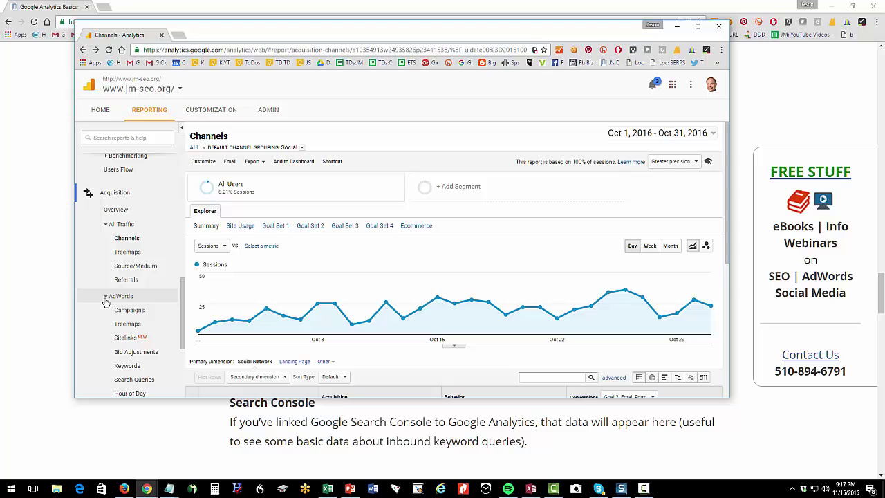
left_click(137, 311)
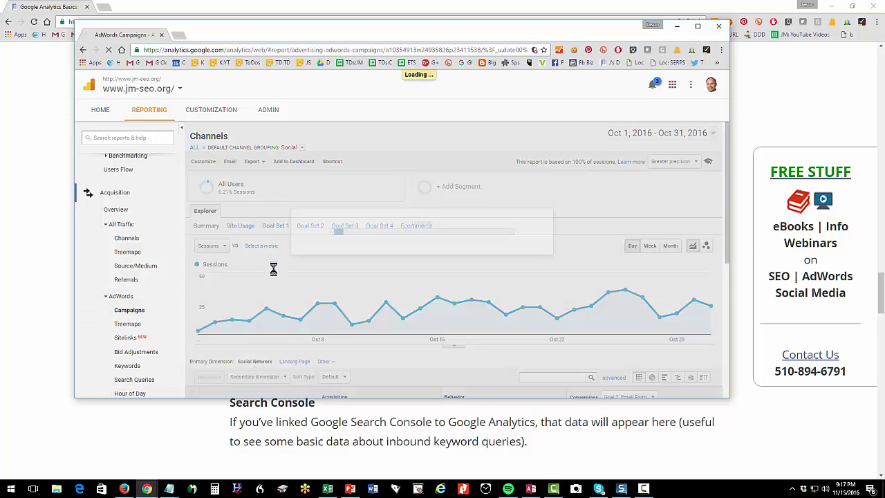
scroll(273, 274, "down", 1)
scroll(275, 273, "down", 2)
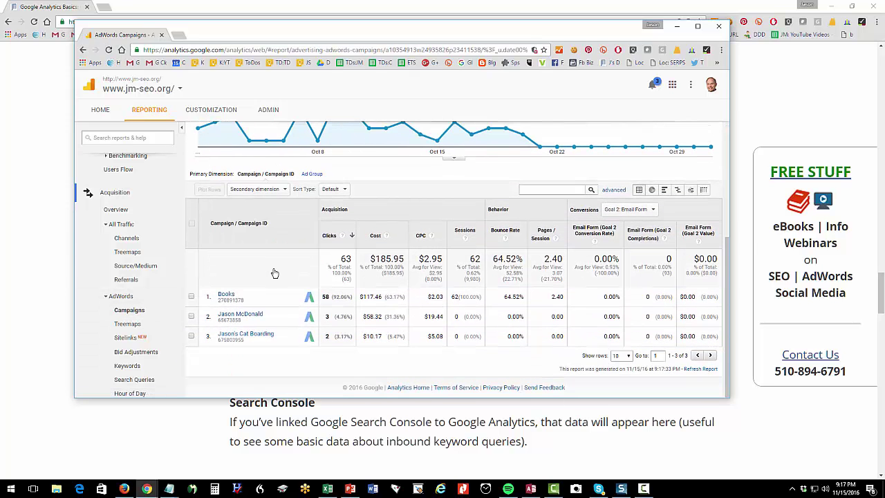
left_click(222, 296)
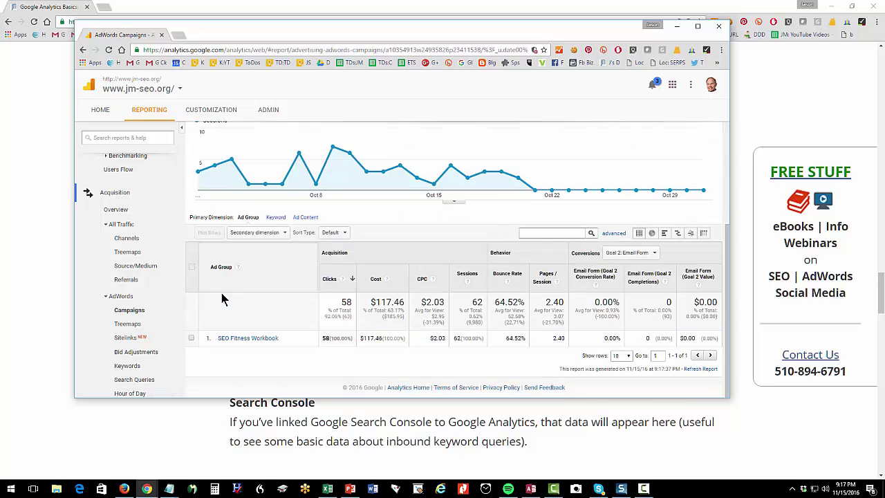
left_click(275, 218)
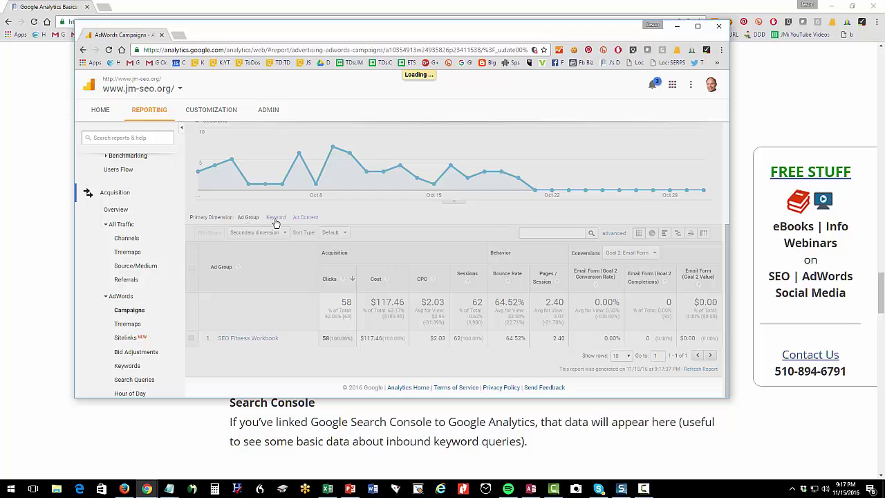
scroll(274, 228, "down", 2)
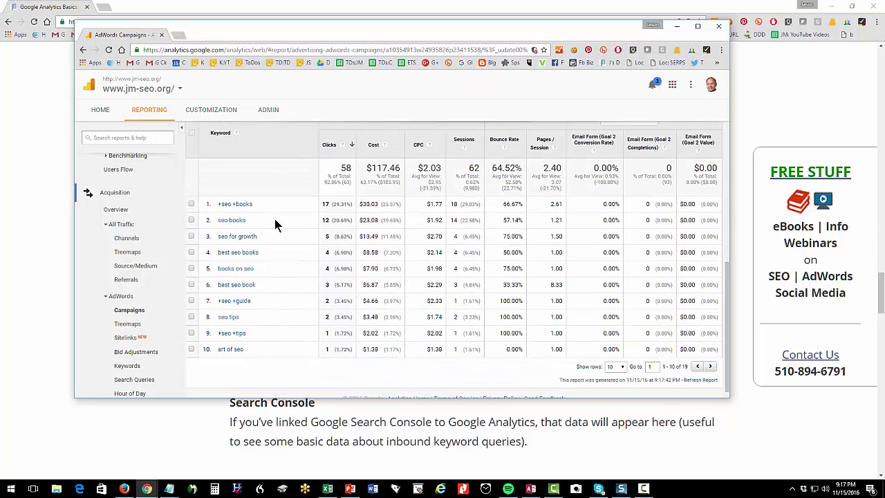
scroll(275, 247, "down", 1)
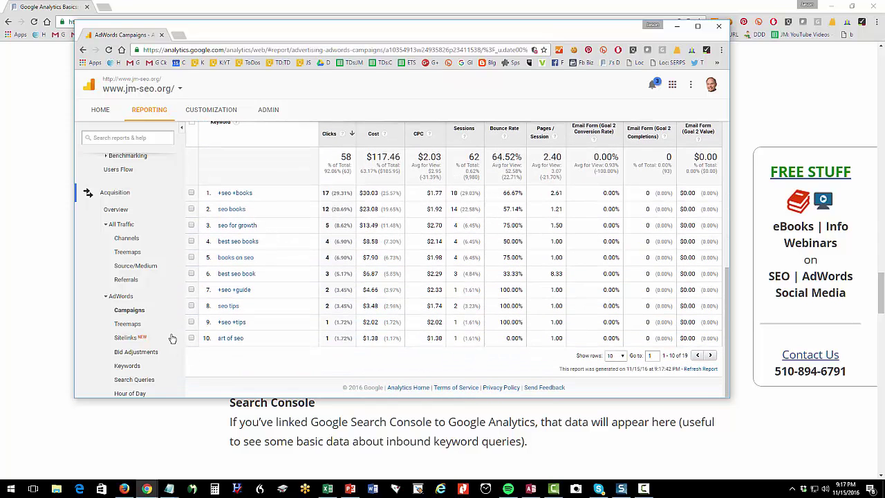
scroll(183, 325, "down", 3)
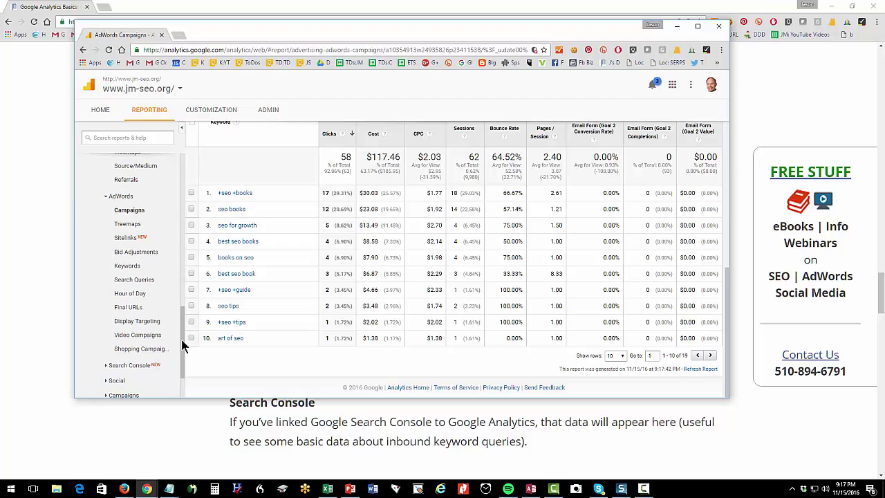
Review the AdWords Search Queries report: 61 clicks costing $180.59, led by 'seo books'
left_click(140, 285)
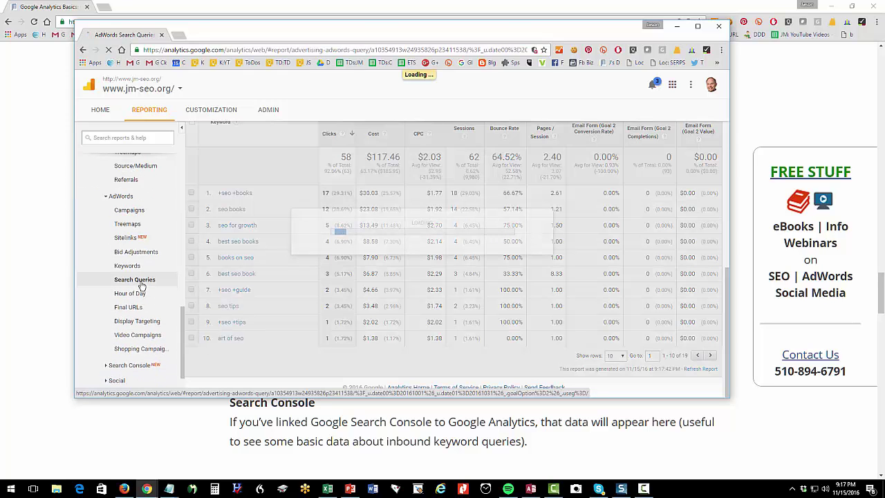
scroll(475, 263, "down", 1)
scroll(475, 263, "down", 3)
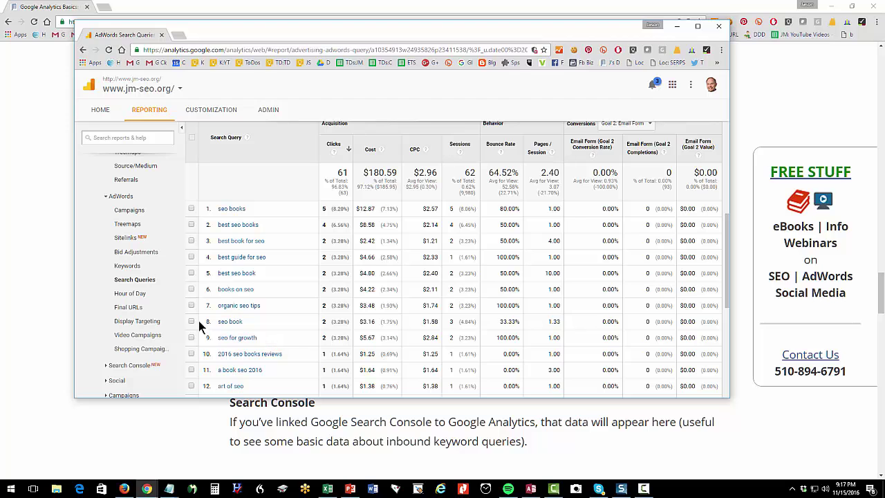
scroll(198, 321, "down", 2)
Open the Search Console Landing Pages report for October 2016
left_click(145, 364)
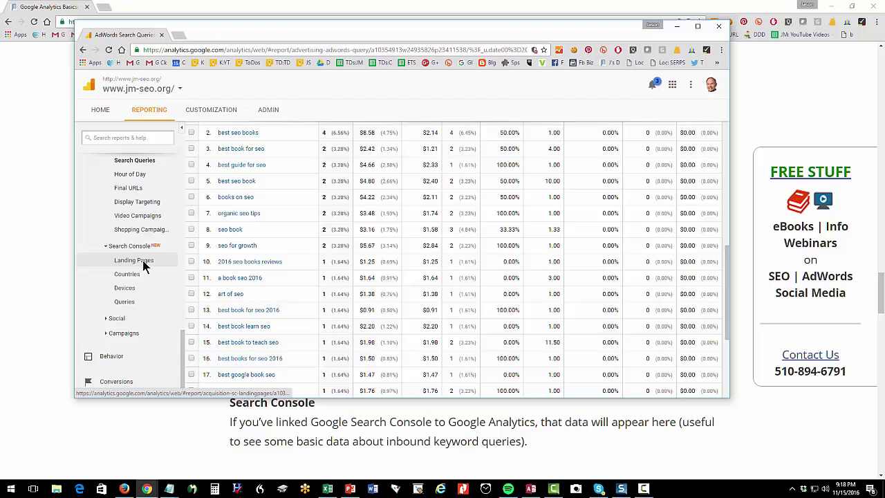
left_click(144, 259)
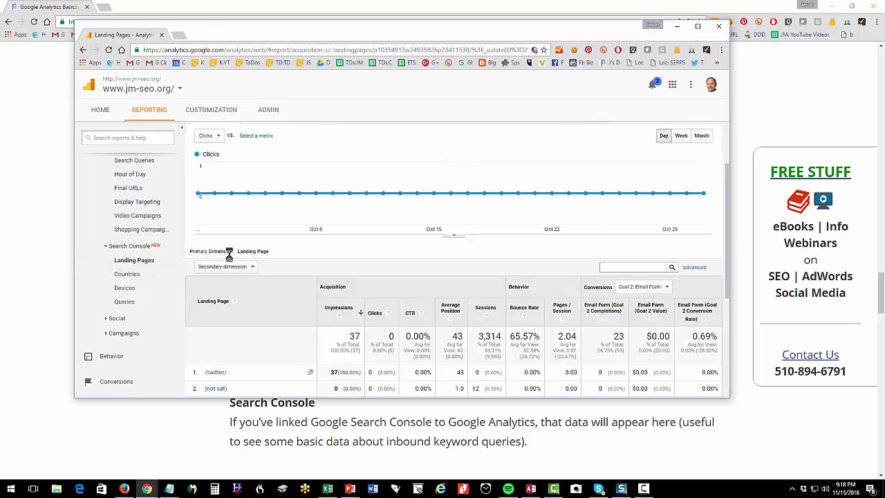
scroll(229, 255, "down", 2)
scroll(230, 258, "up", 3)
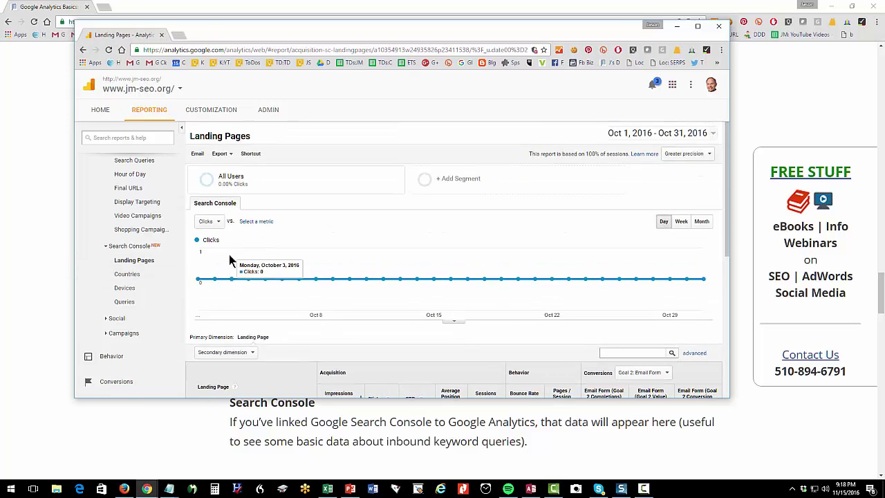
scroll(131, 260, "up", 1)
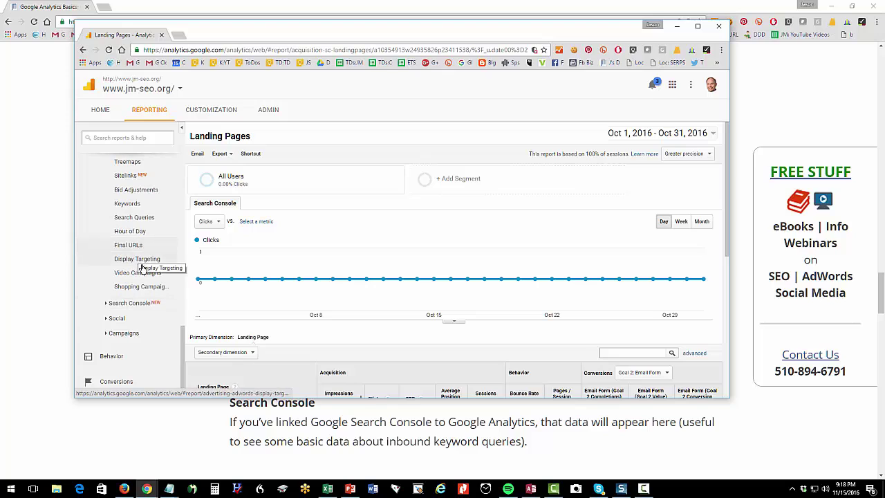
Expand the Search Console, Social and Campaigns groups, then collapse the Acquisition group
left_click(122, 305)
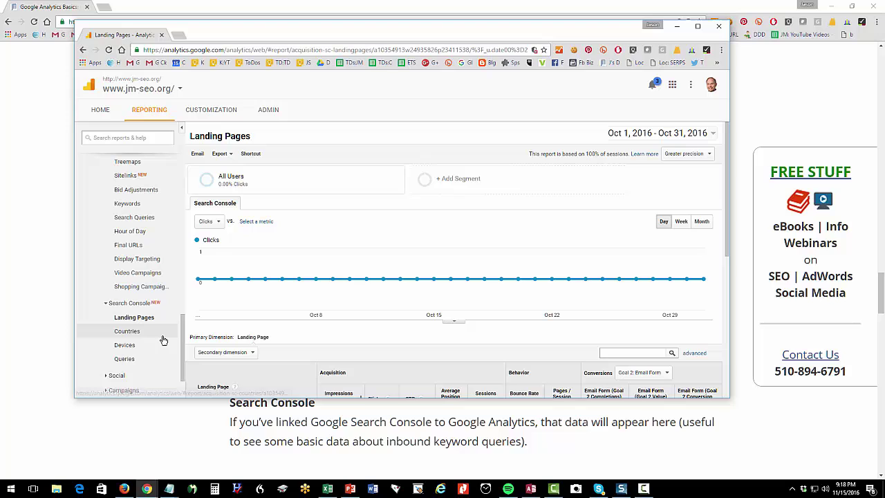
scroll(183, 353, "down", 1)
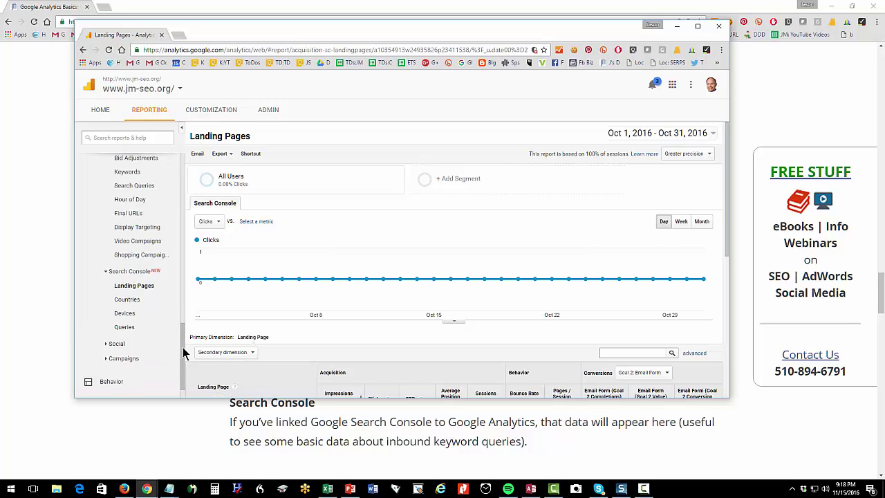
left_click(117, 343)
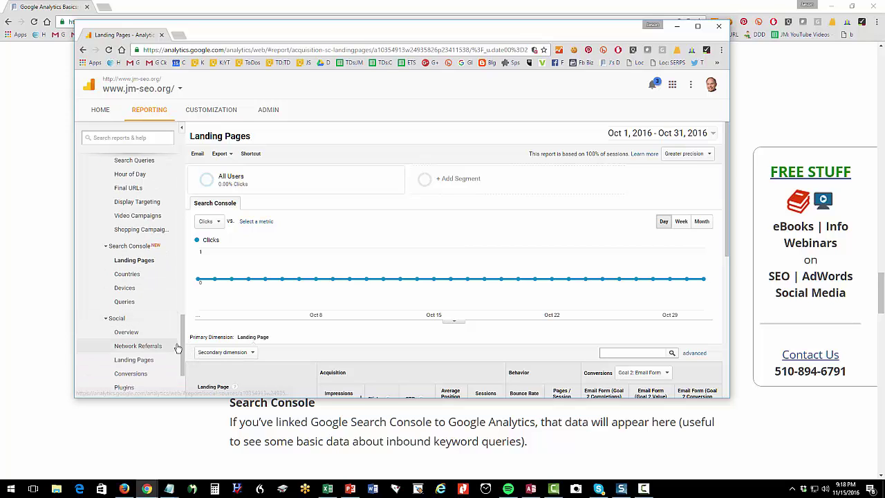
scroll(178, 348, "down", 3)
left_click(118, 333)
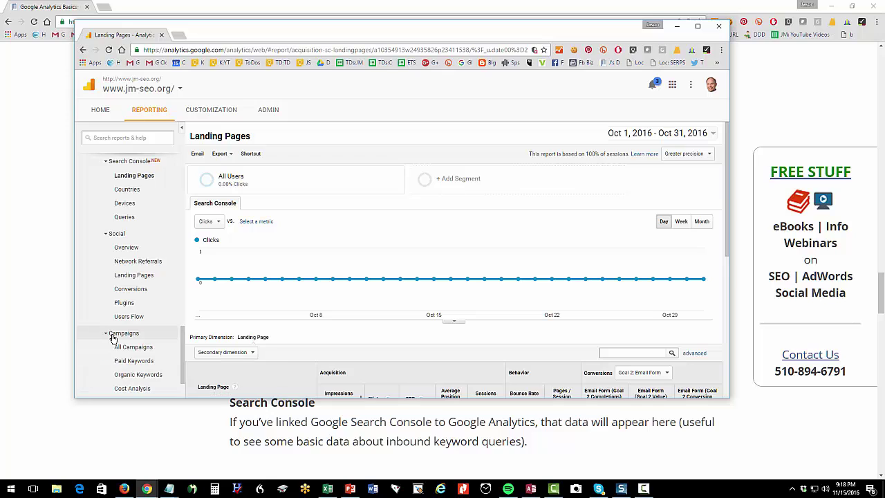
scroll(113, 338, "down", 2)
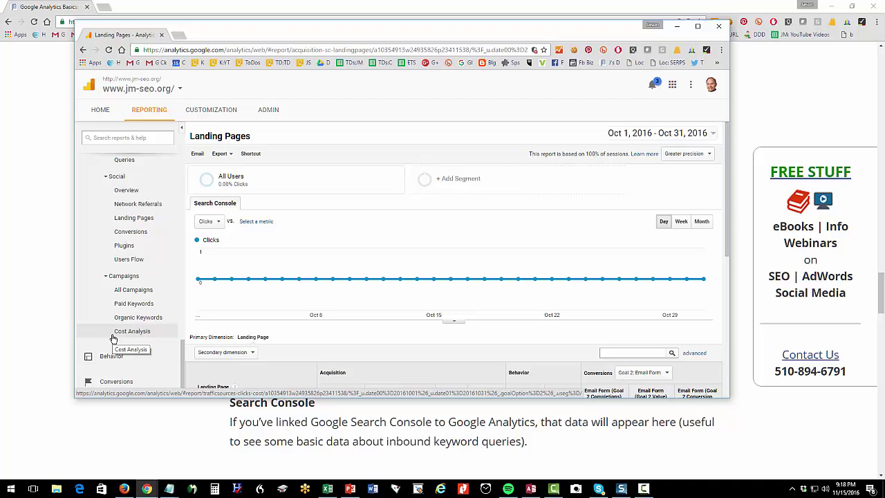
scroll(113, 338, "up", 10)
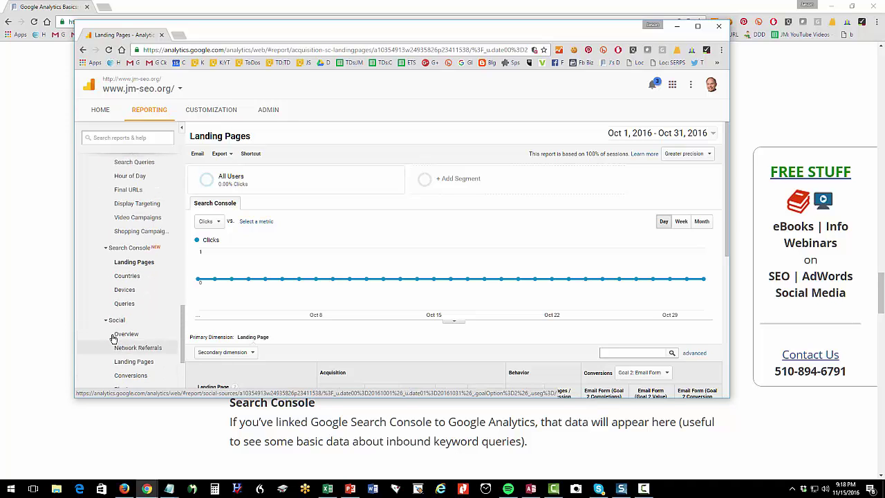
left_click(91, 243)
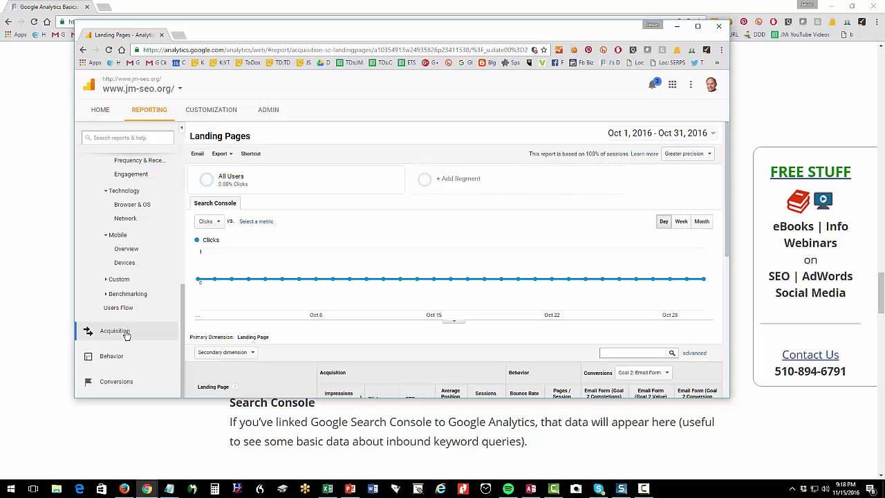
Bring the blog post forward, highlight its Overview traffic-source explanation, and scroll to Behavior
left_click(38, 299)
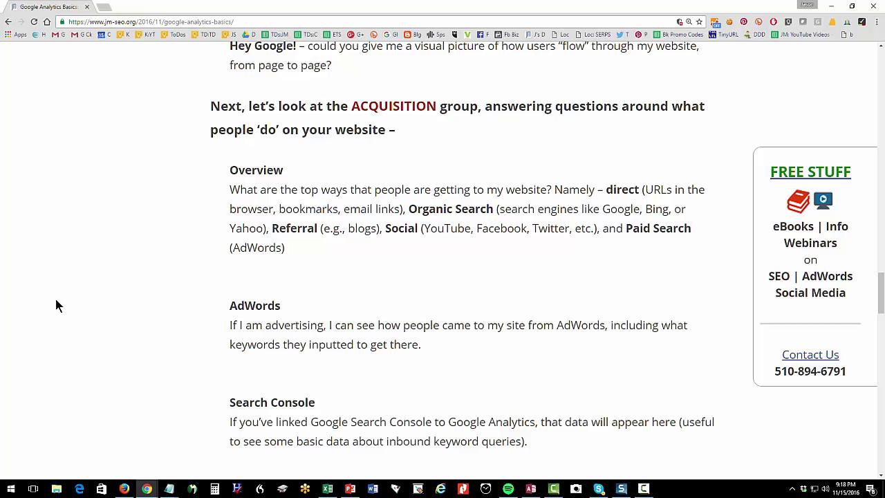
scroll(57, 305, "down", 1)
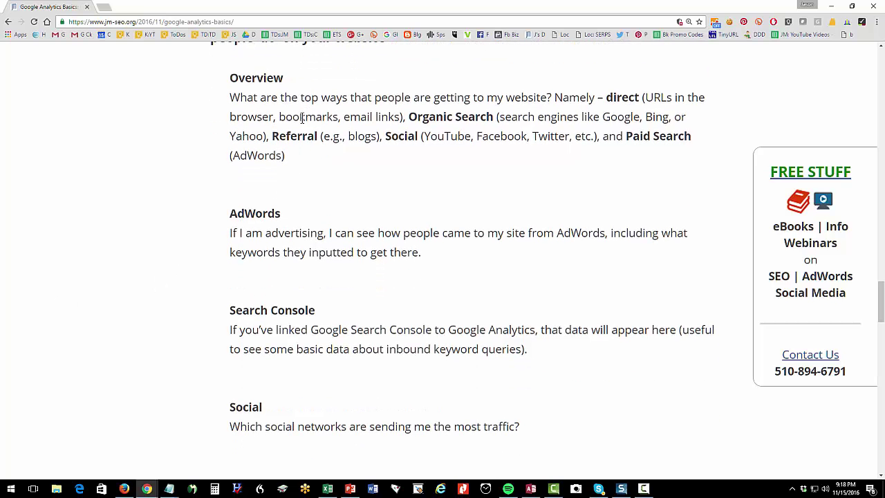
left_click_drag(302, 118, 348, 198)
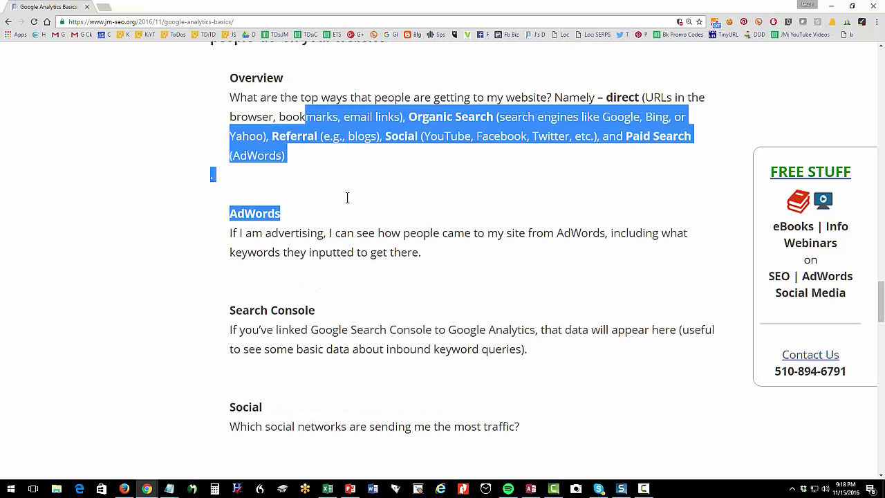
scroll(347, 199, "down", 2)
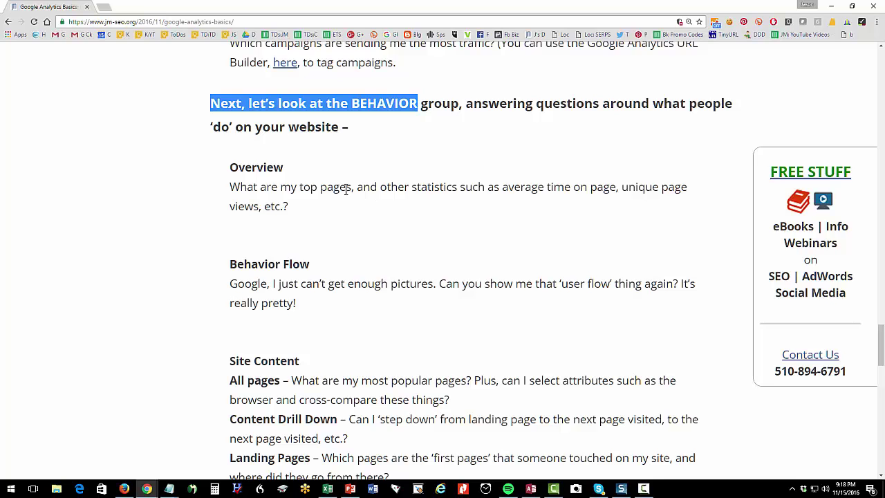
Return to Analytics and open Behavior > Behavior Flow for Oct 1–31, 2016
mouse_move(147, 489)
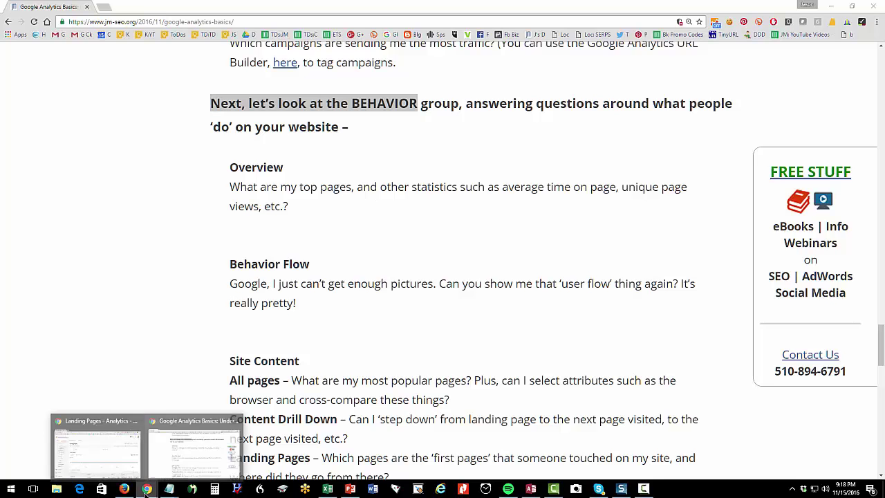
left_click(115, 460)
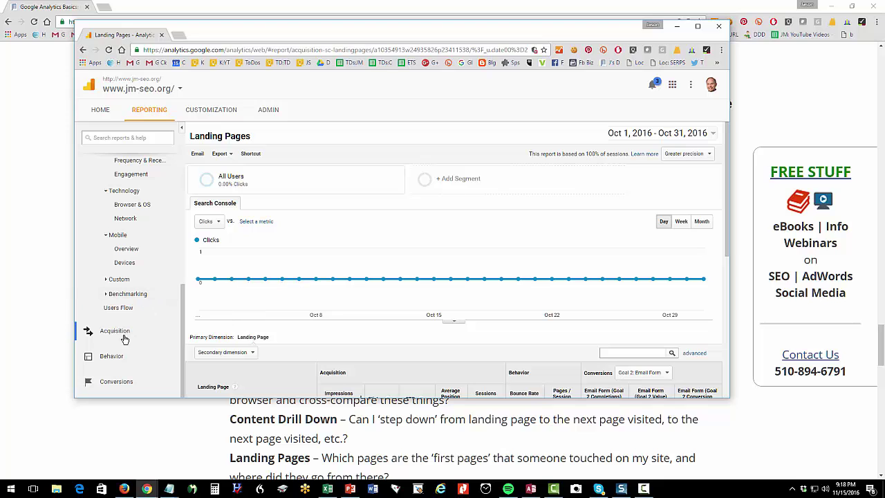
left_click(111, 356)
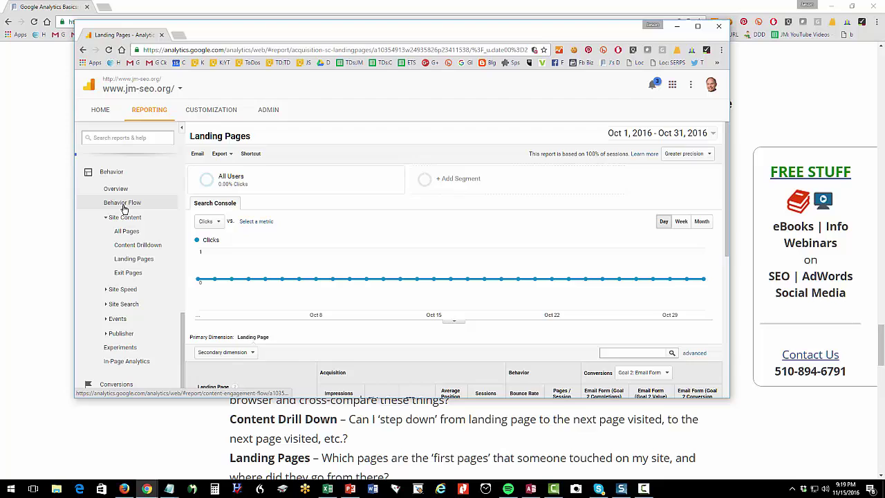
left_click(128, 206)
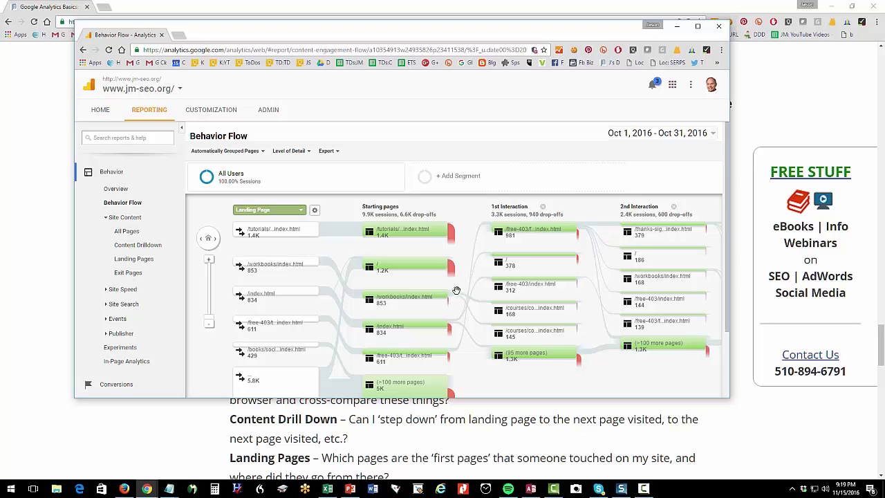
Go from Behavior All Pages to Landing Pages, led by /tutorials/adwords-coupons/index.html with 1,442 sessions
left_click(123, 233)
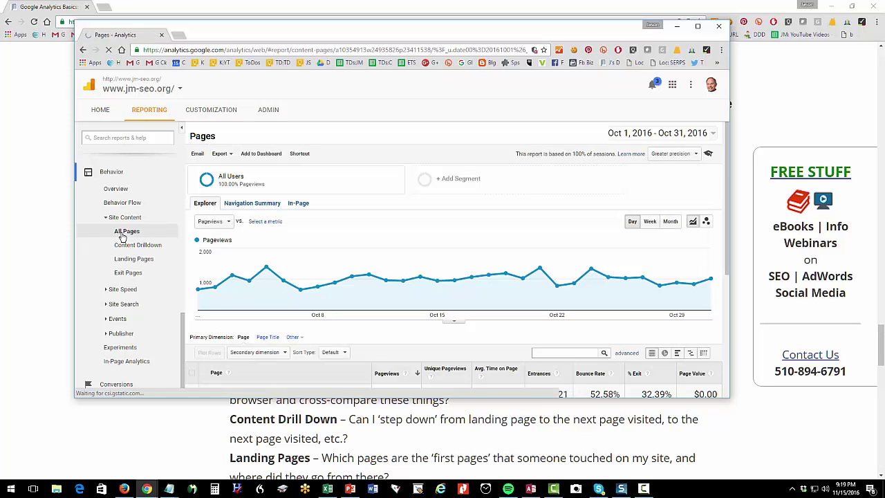
scroll(240, 311, "down", 3)
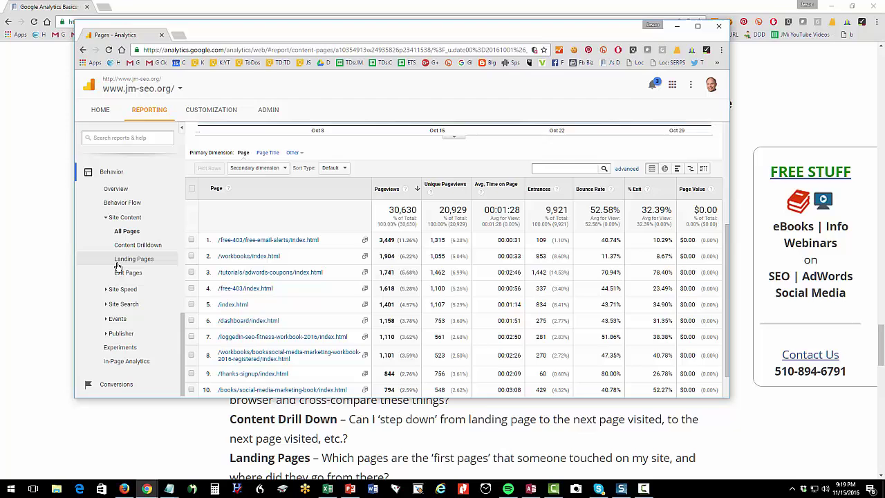
left_click(122, 261)
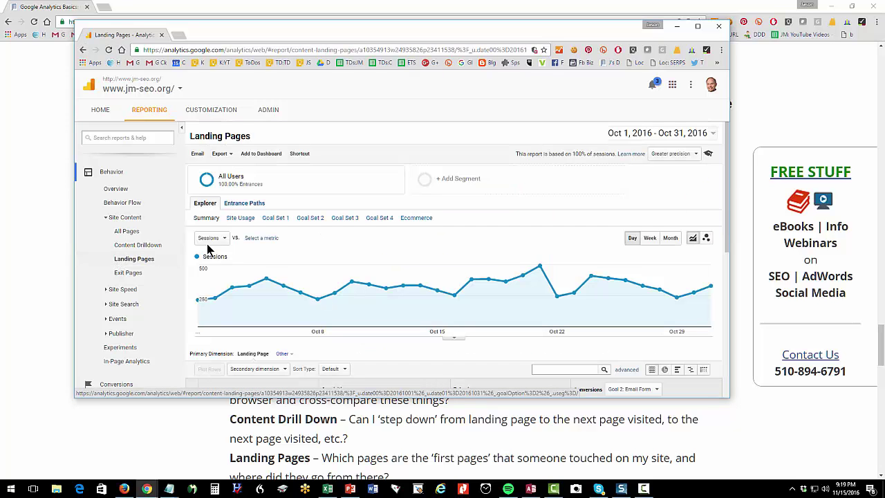
scroll(322, 286, "down", 5)
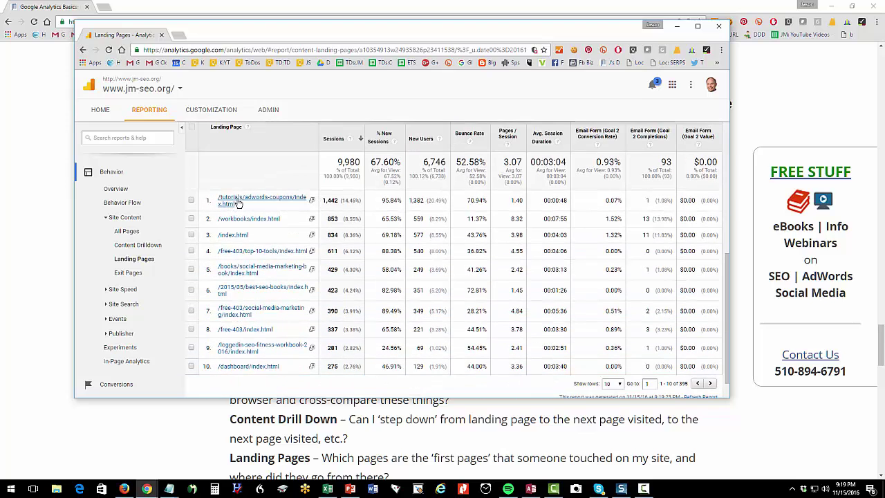
Open the top landing page /tutorials/adwords-coupons/index.html in its own window
left_click(312, 202)
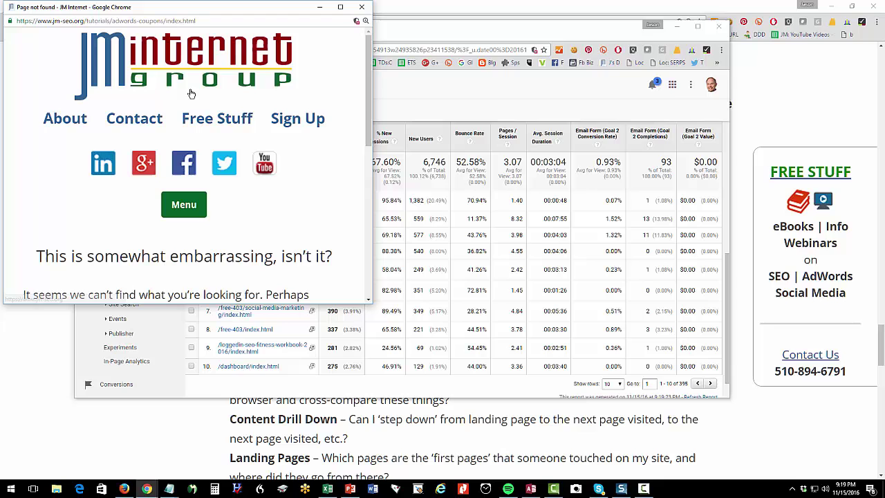
left_click(161, 20)
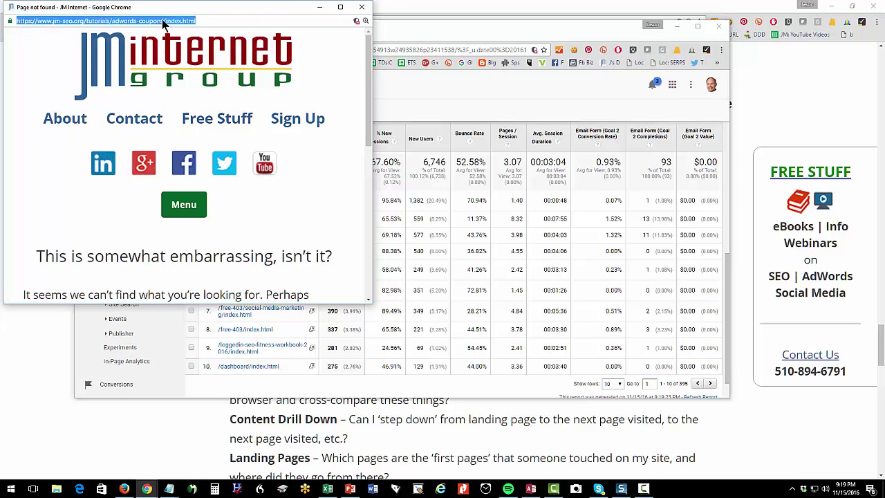
scroll(159, 143, "down", 2)
scroll(159, 143, "up", 2)
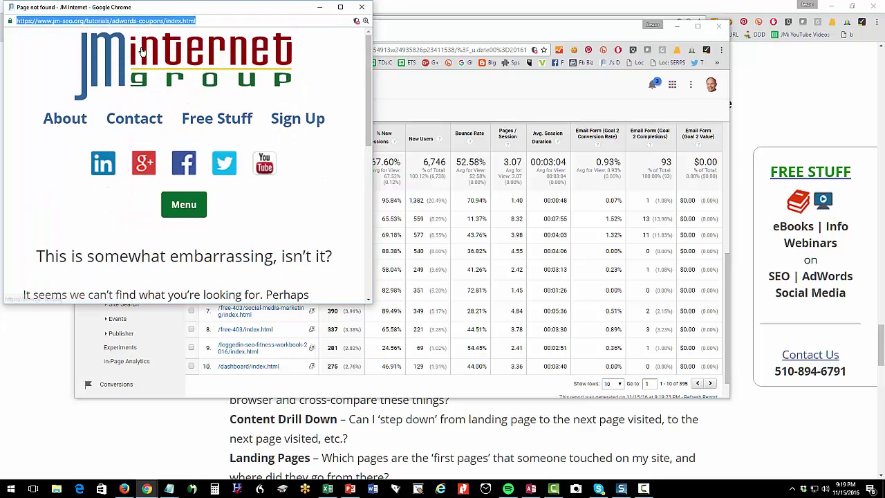
Copy the address up to adwords-coupons/, without index.html, and close the Page not found window
left_click(167, 21)
left_click_drag(166, 20, 24, 25)
left_click(166, 20)
right_click(57, 23)
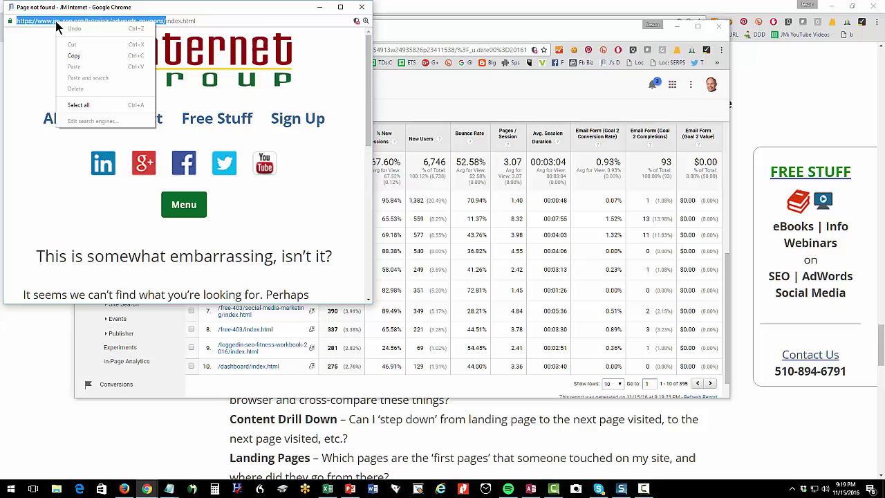
left_click(83, 54)
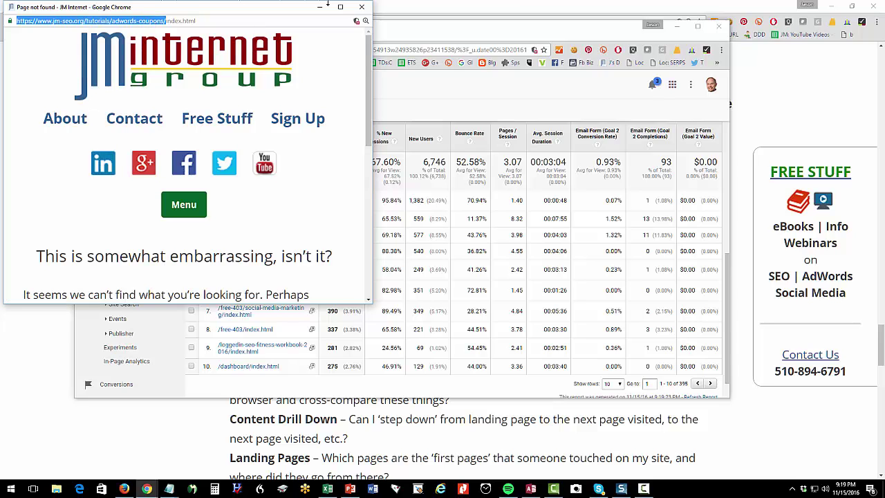
left_click(361, 7)
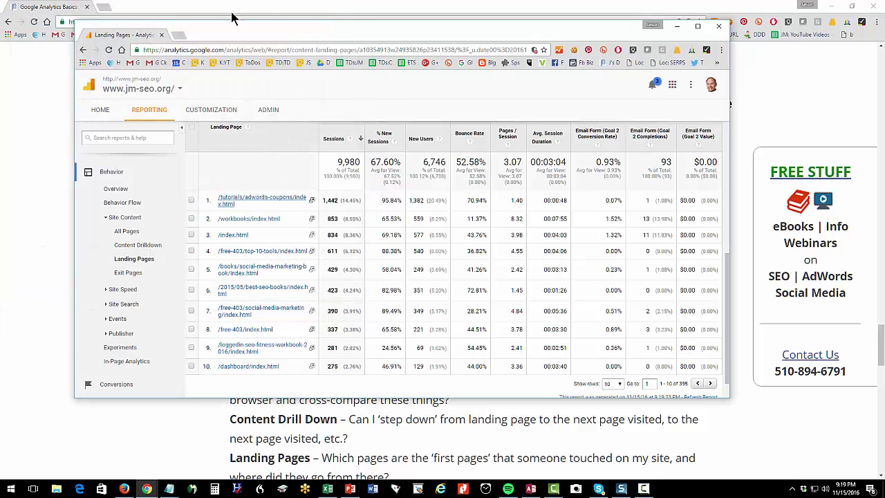
Load the copied /tutorials/adwords-coupons/ address in a new tab and scroll the tutorial page
left_click(178, 35)
right_click(162, 49)
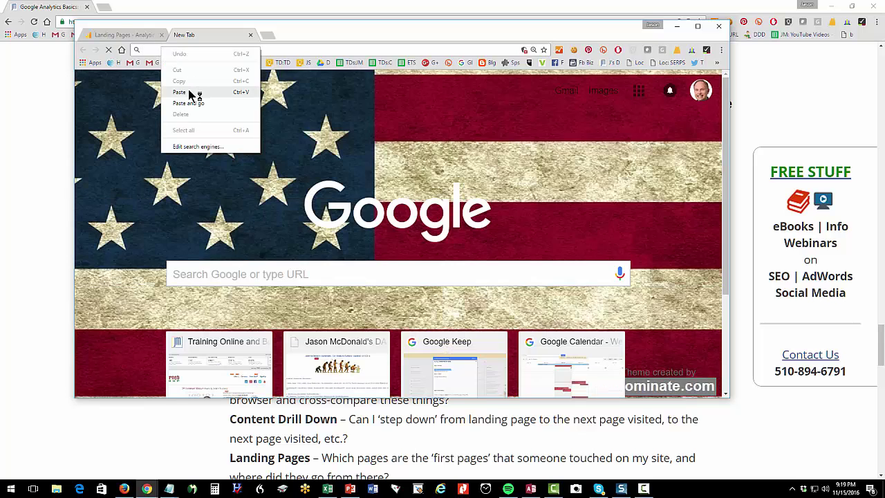
left_click(179, 92)
key("Return")
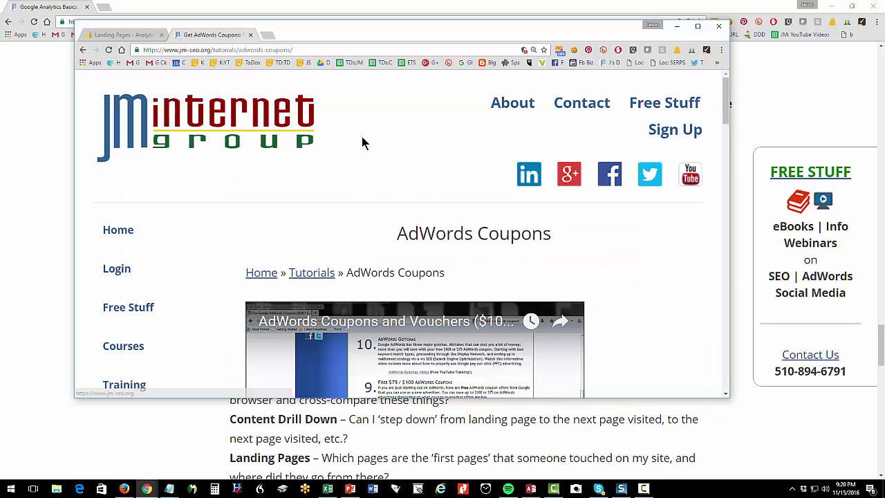
scroll(362, 137, "down", 2)
scroll(363, 142, "down", 4)
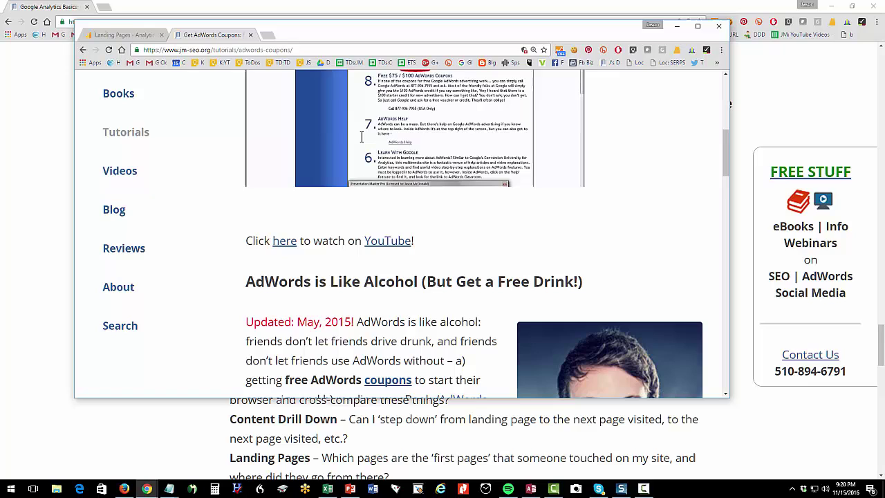
left_click(294, 51)
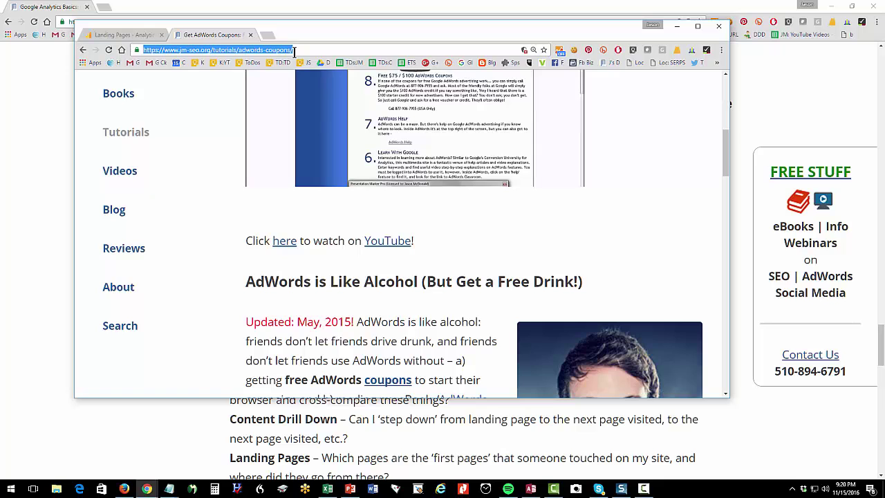
Copy the second landing page's address up to /workbooks/ and close its Page not found window
left_click(122, 35)
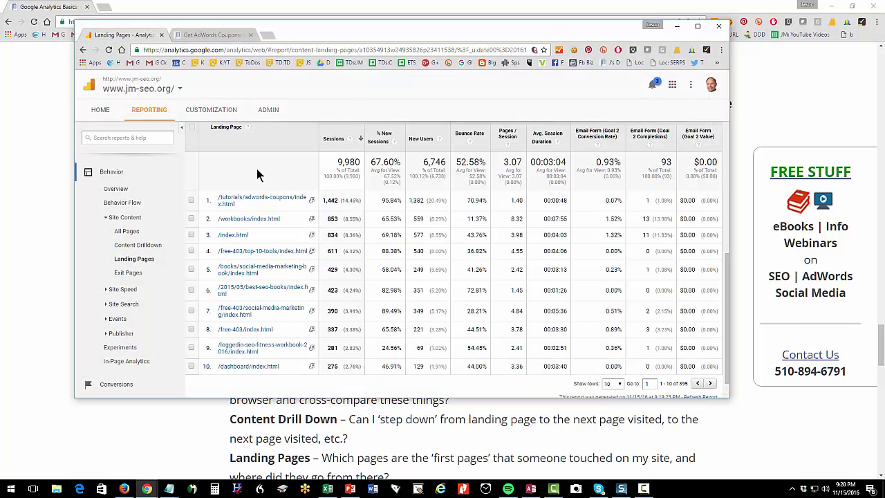
left_click(312, 220)
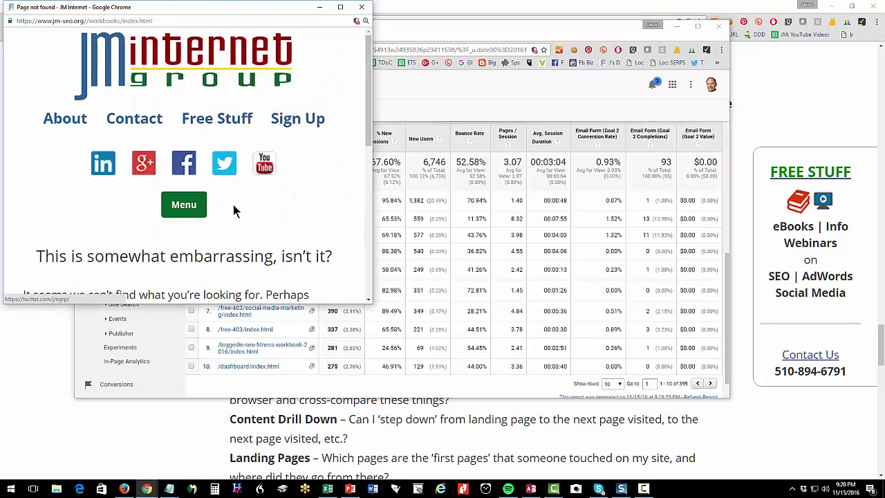
left_click(131, 20)
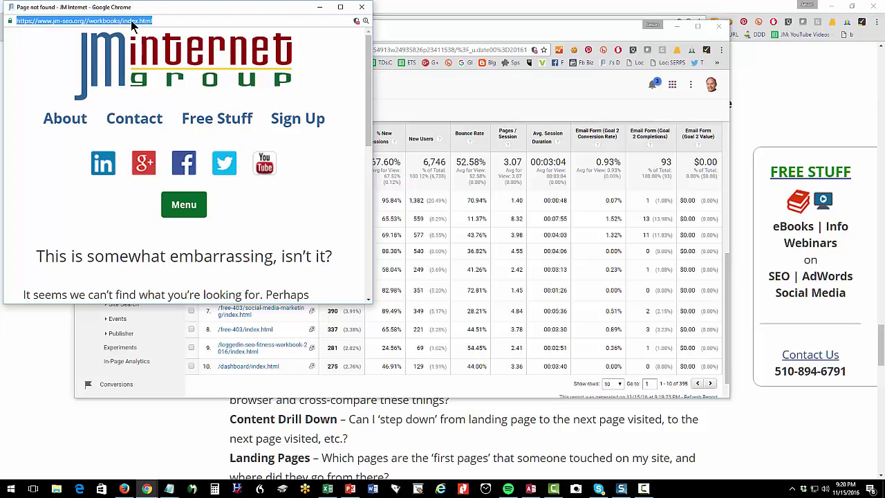
left_click(128, 21)
left_click_drag(122, 20, 14, 20)
right_click(38, 25)
left_click(71, 55)
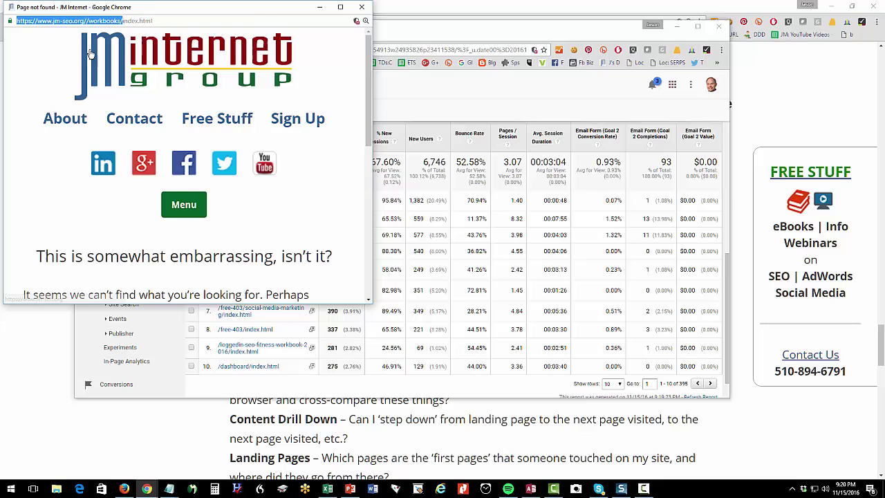
left_click(362, 6)
Load /workbooks/ in the coupons tab, then return to the Landing Pages report
left_click(216, 34)
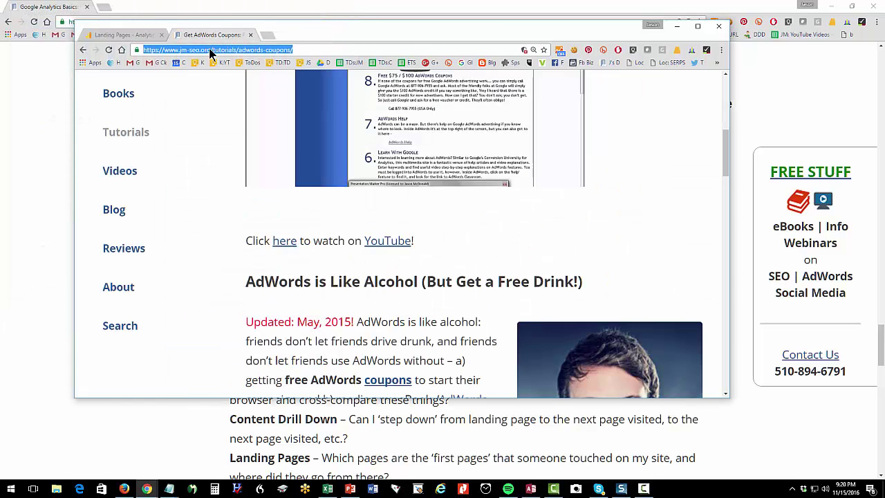
right_click(212, 50)
left_click(251, 97)
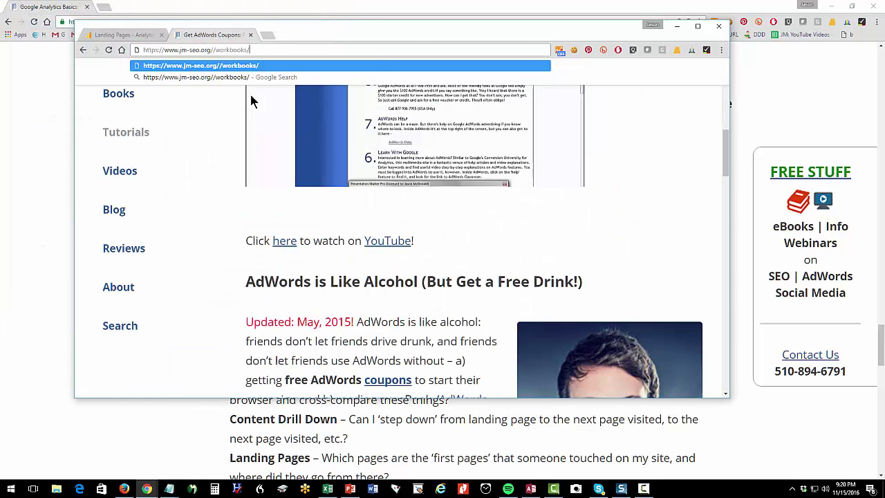
key("Return")
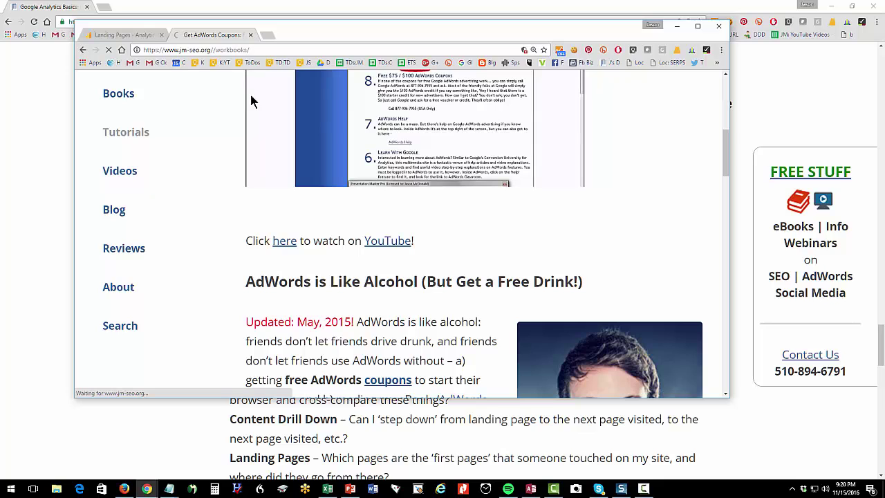
left_click(127, 36)
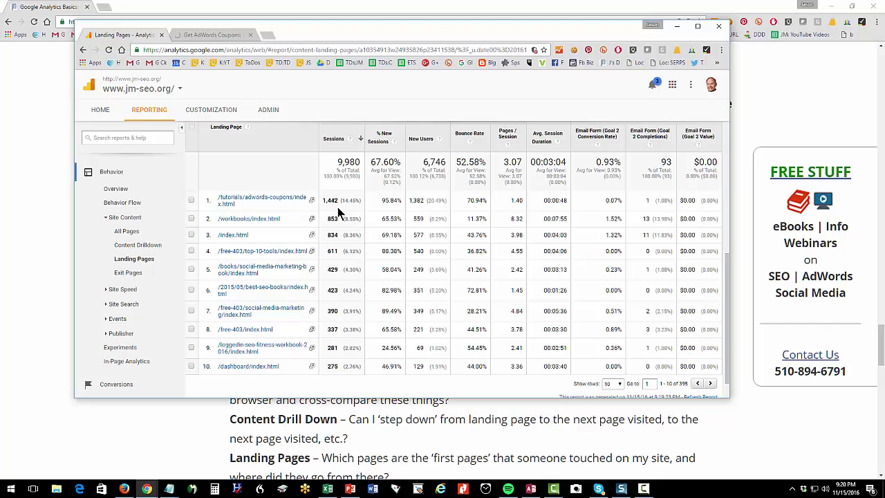
View the Exit Pages, Site Speed Overview and In-Page Analytics reports, then bring back the blog post
left_click(135, 273)
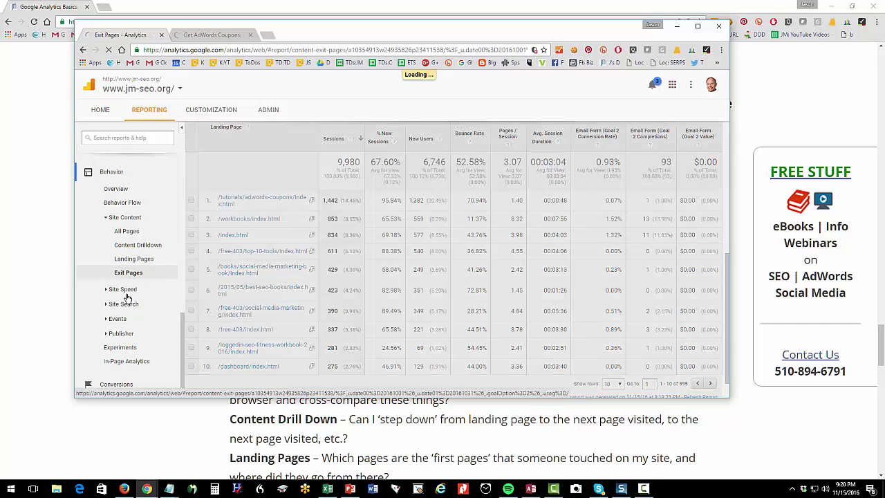
left_click(127, 292)
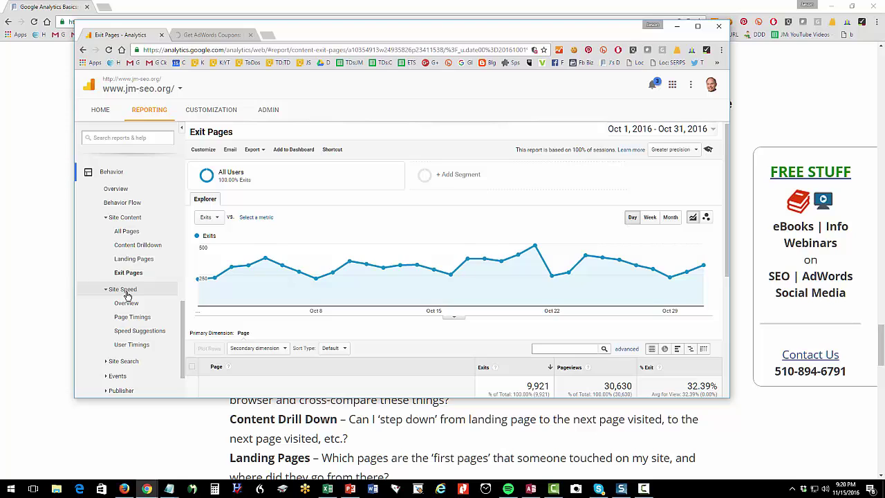
scroll(127, 295, "down", 1)
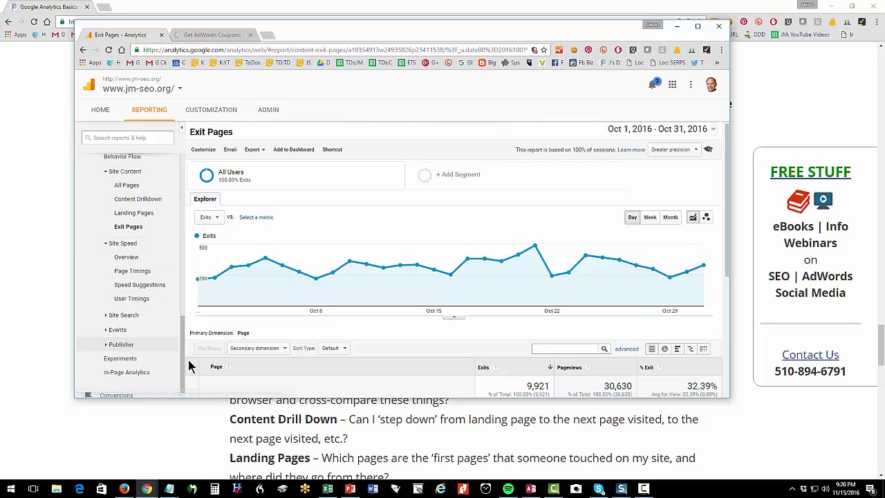
left_click(128, 260)
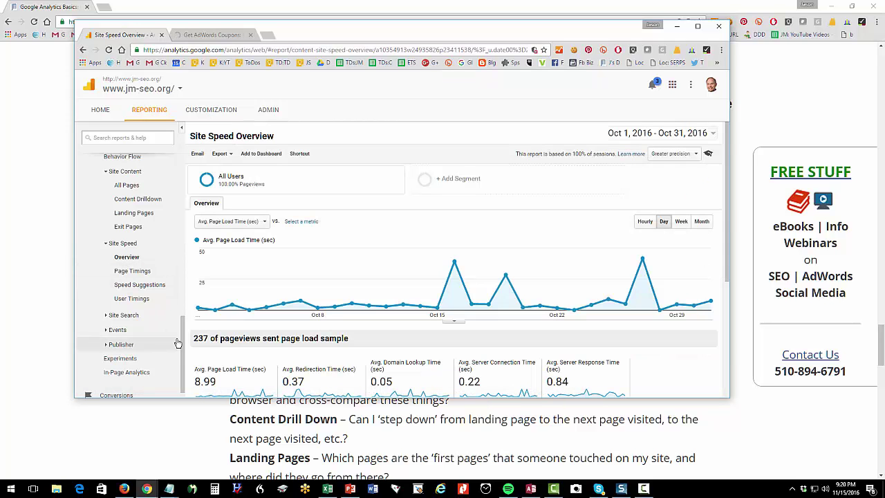
scroll(181, 359, "down", 1)
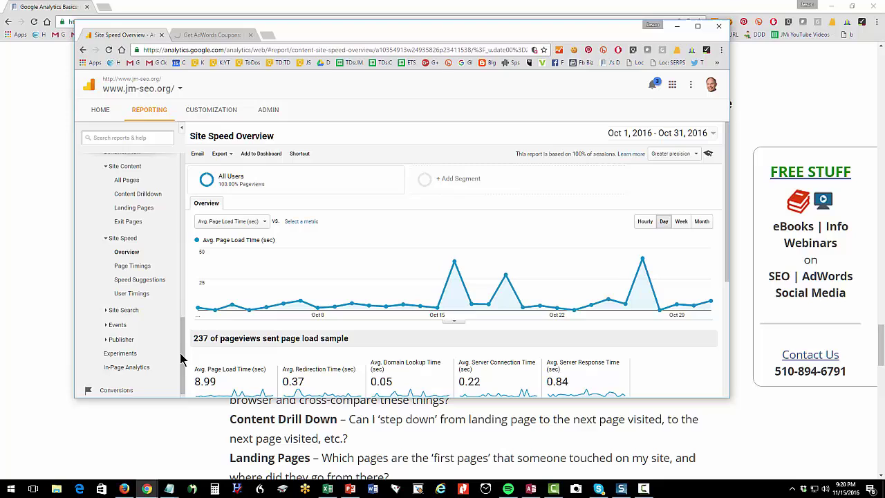
left_click(117, 362)
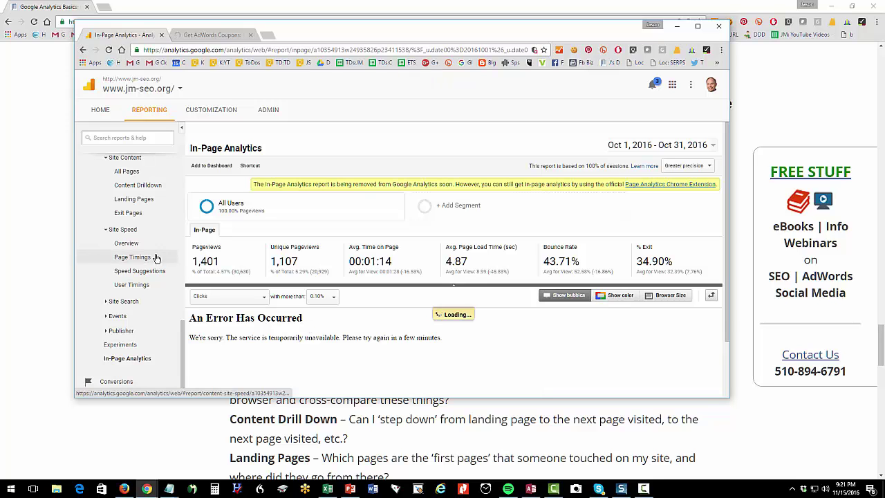
left_click(127, 243)
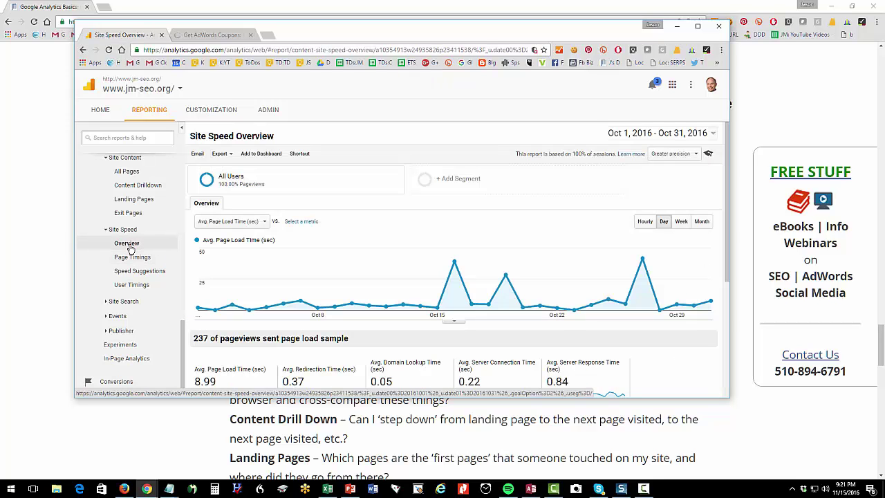
left_click(64, 165)
Open the post's Page Analytics link in a new Chrome Web Store tab and close the extension details
scroll(292, 284, "down", 5)
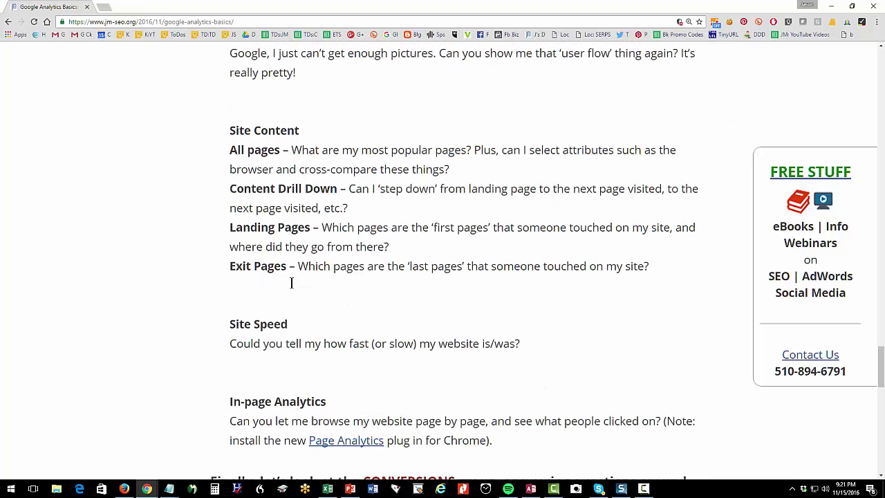
right_click(341, 351)
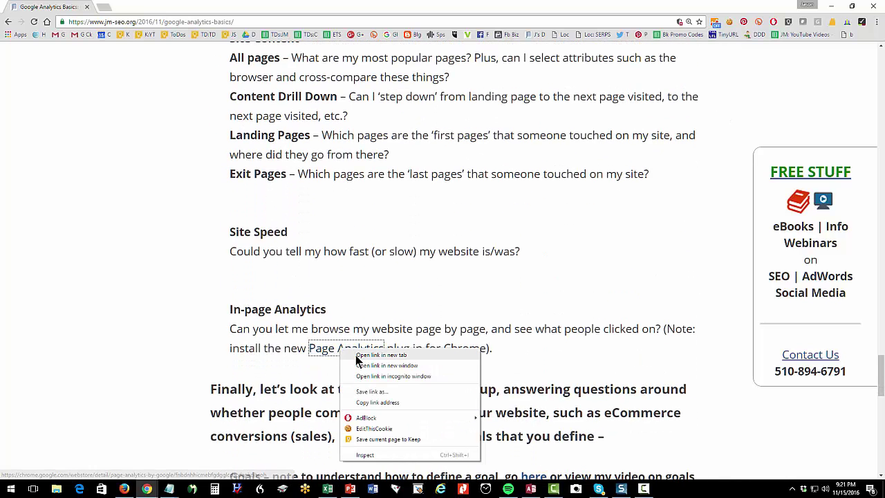
left_click(355, 355)
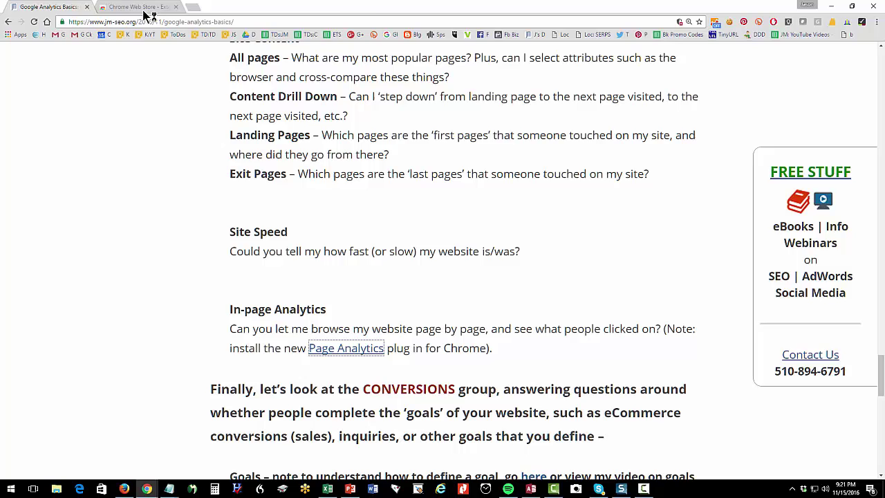
left_click(145, 8)
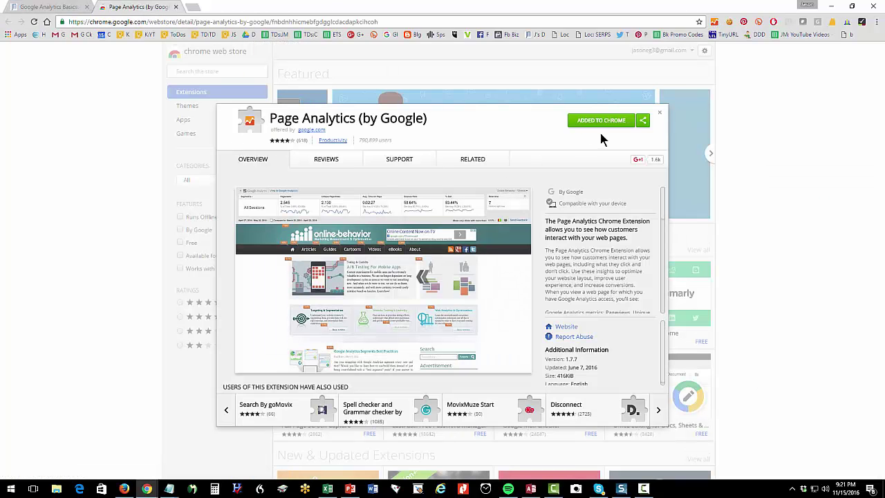
left_click(661, 112)
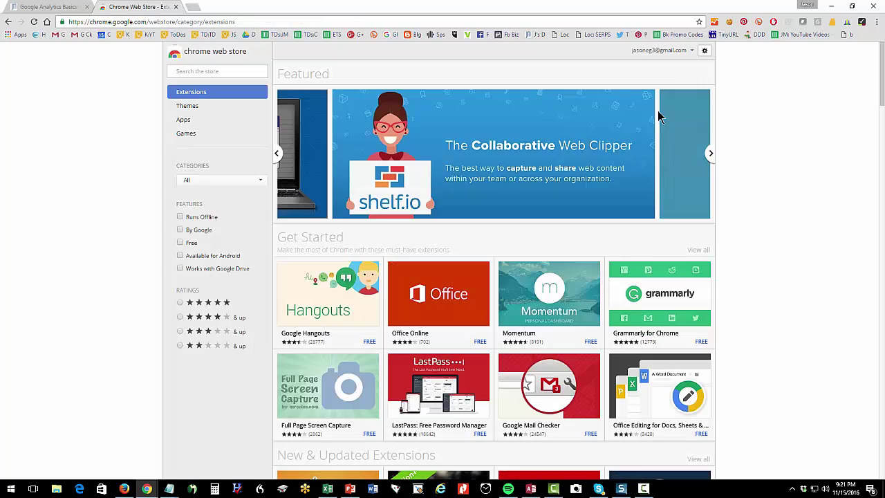
Load the jm-seo.org home page and turn on the Page Analytics click overlay
left_click(248, 21)
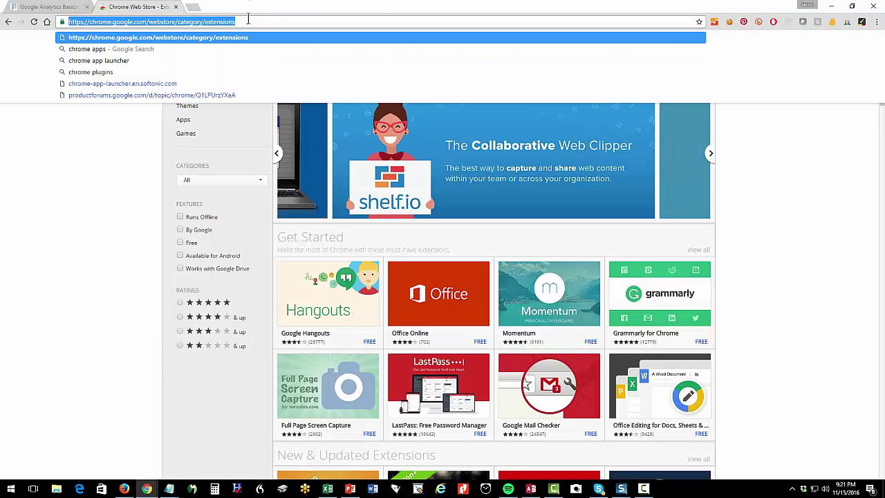
type("jm")
key("Return")
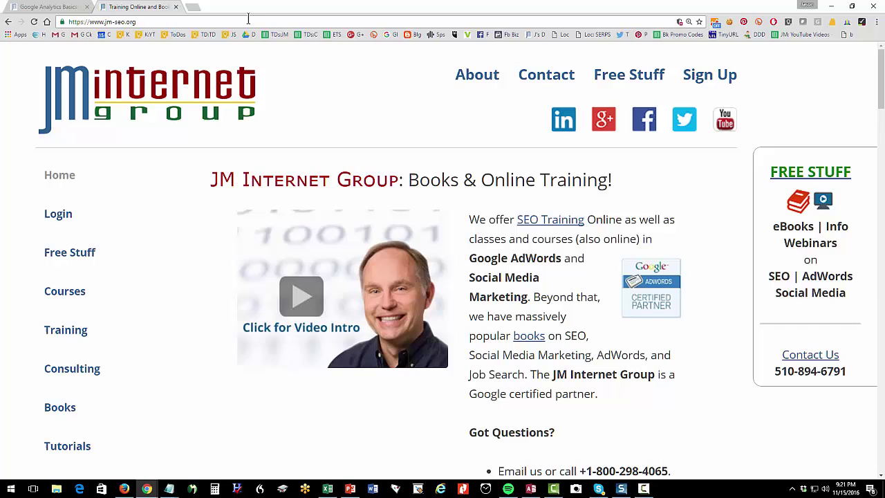
left_click(717, 26)
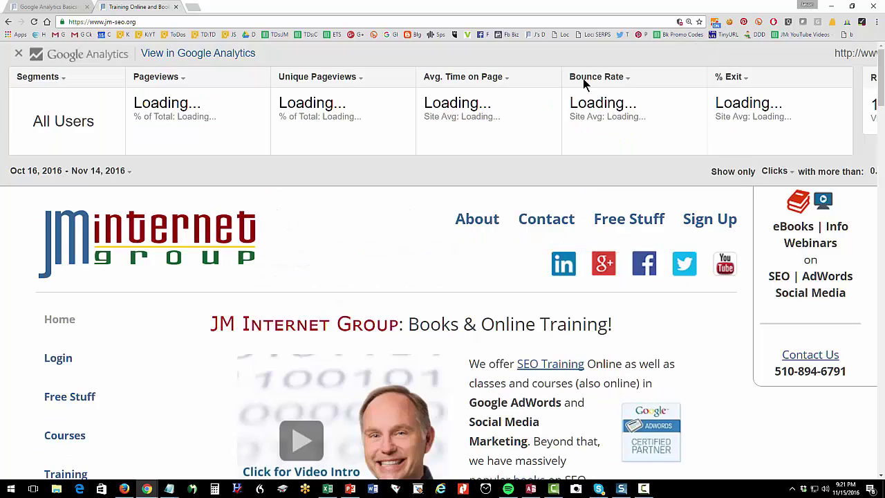
Read the home page's click bubbles, following the Great Books learn more link and returning
scroll(473, 254, "down", 2)
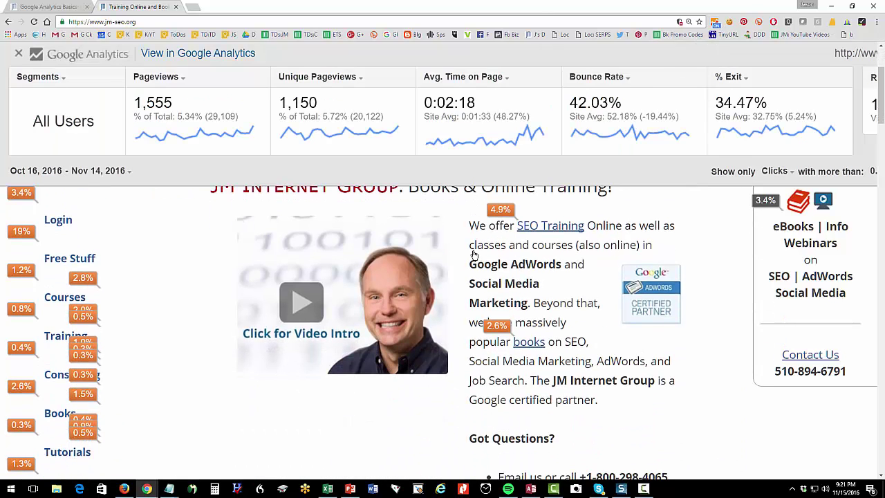
scroll(473, 254, "up", 1)
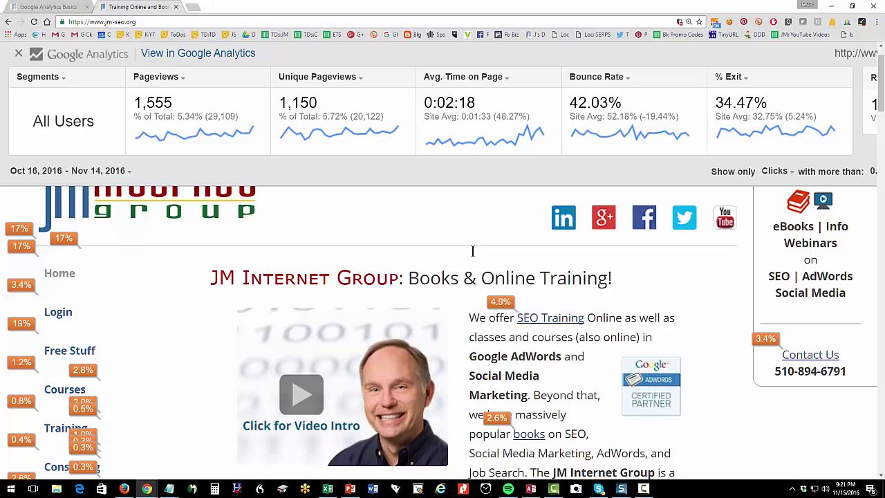
scroll(682, 367, "down", 1)
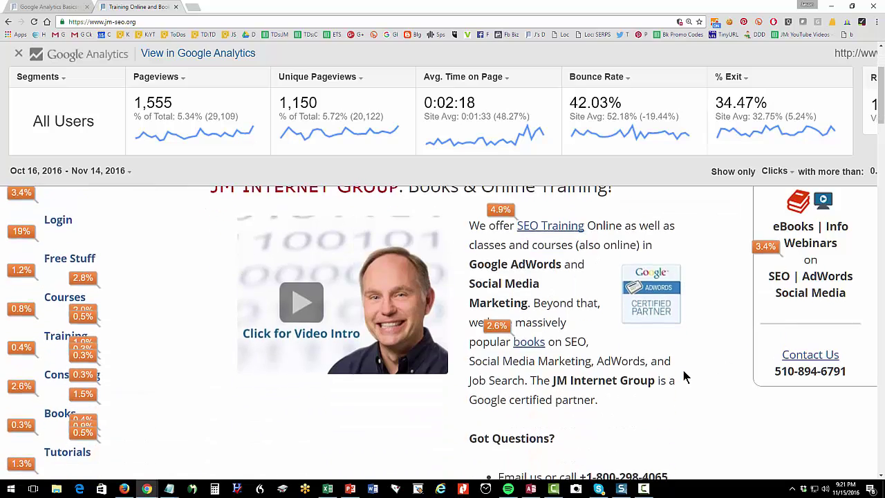
scroll(682, 366, "up", 1)
mouse_move(551, 277)
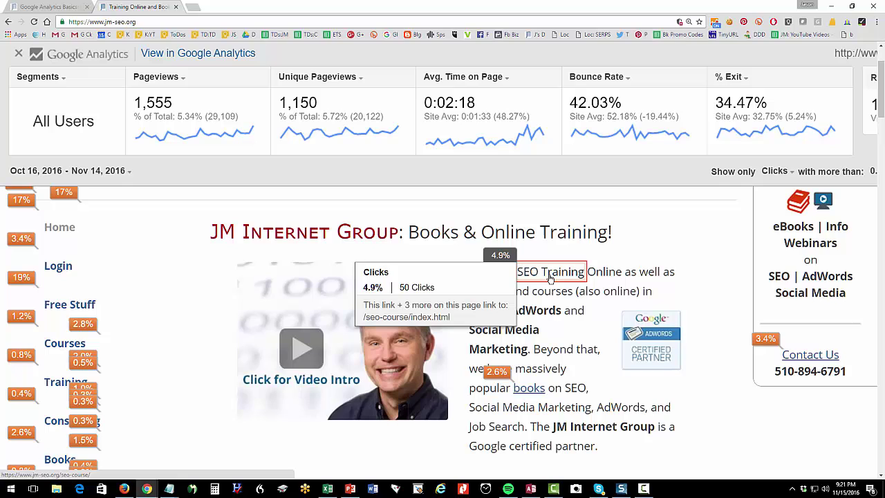
scroll(78, 253, "up", 1)
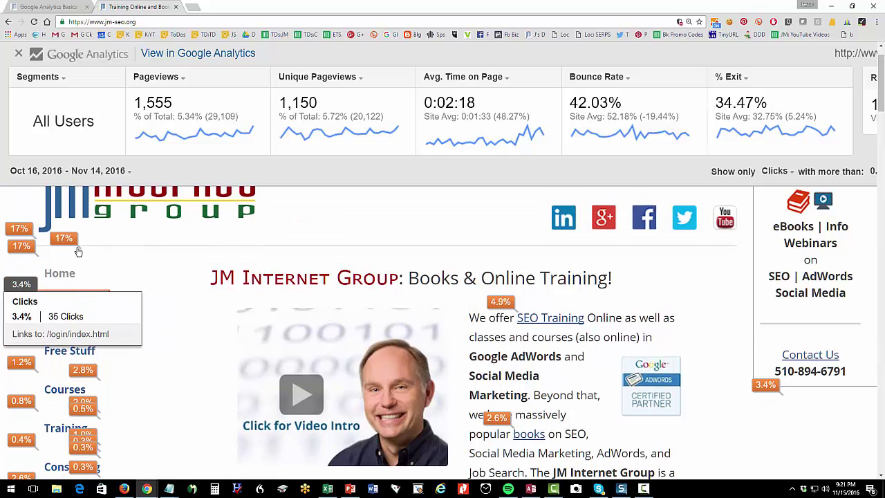
scroll(103, 308, "down", 1)
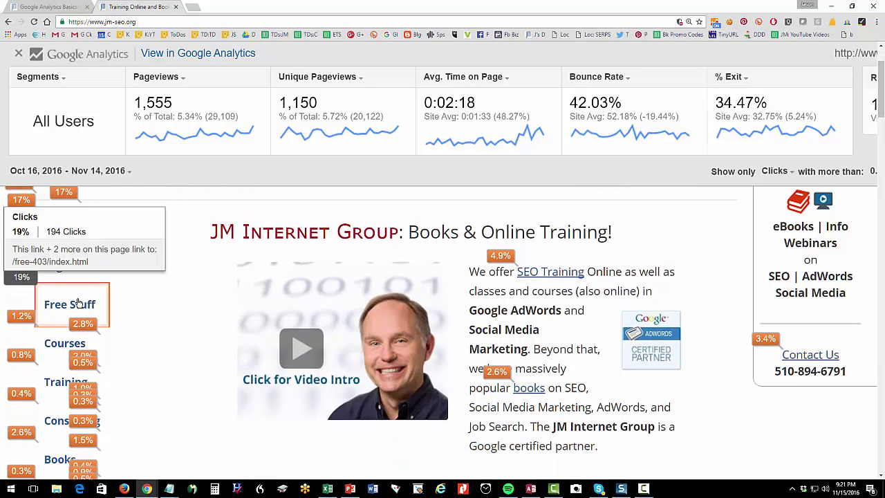
mouse_move(118, 338)
scroll(119, 337, "down", 2)
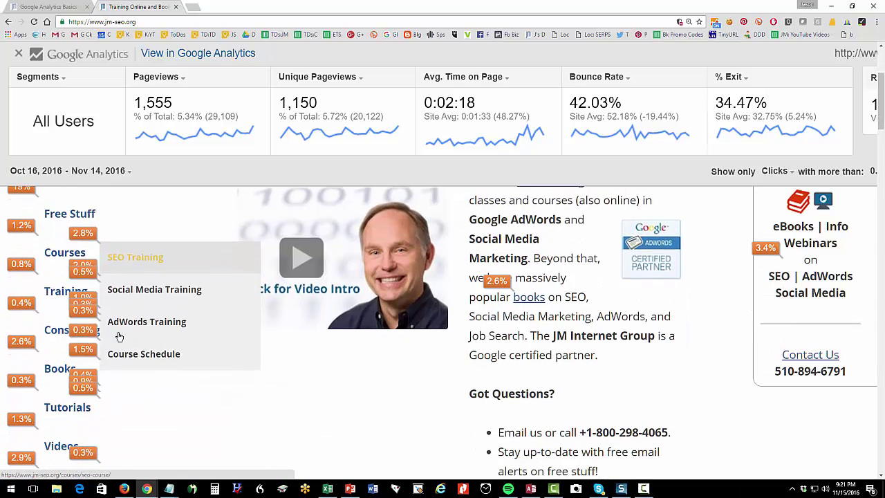
scroll(293, 391, "down", 7)
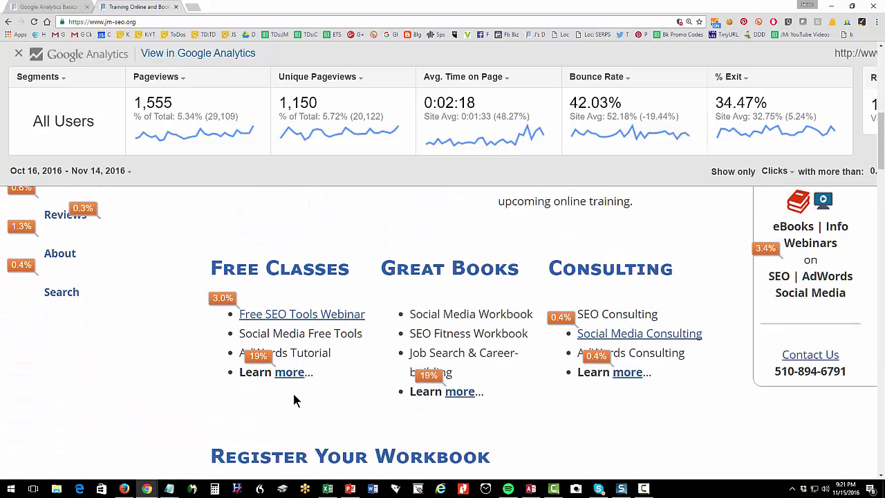
scroll(292, 400, "down", 1)
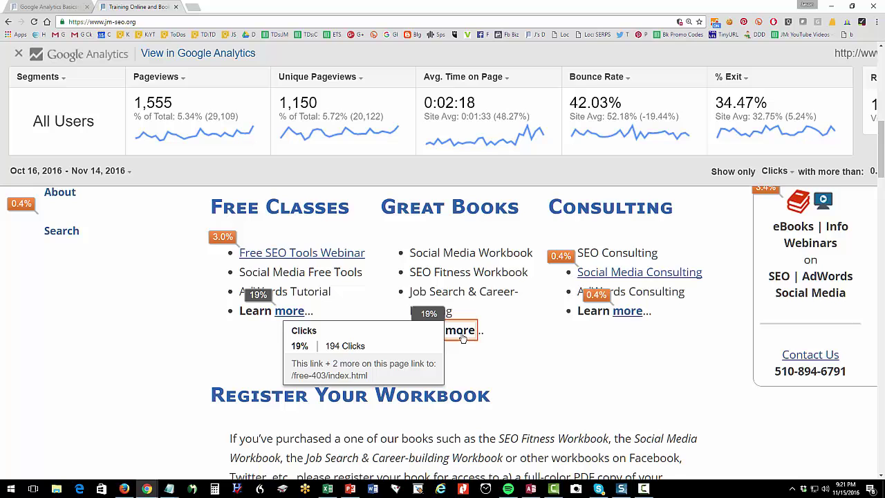
left_click(461, 333)
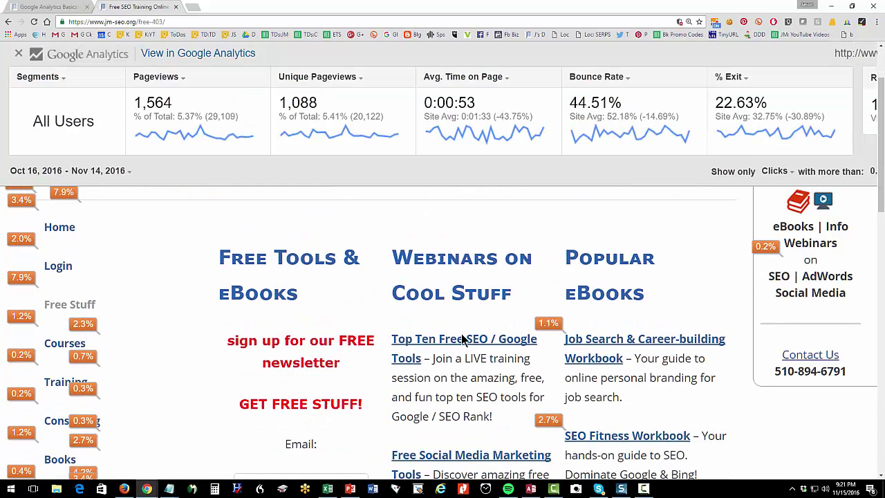
left_click(9, 22)
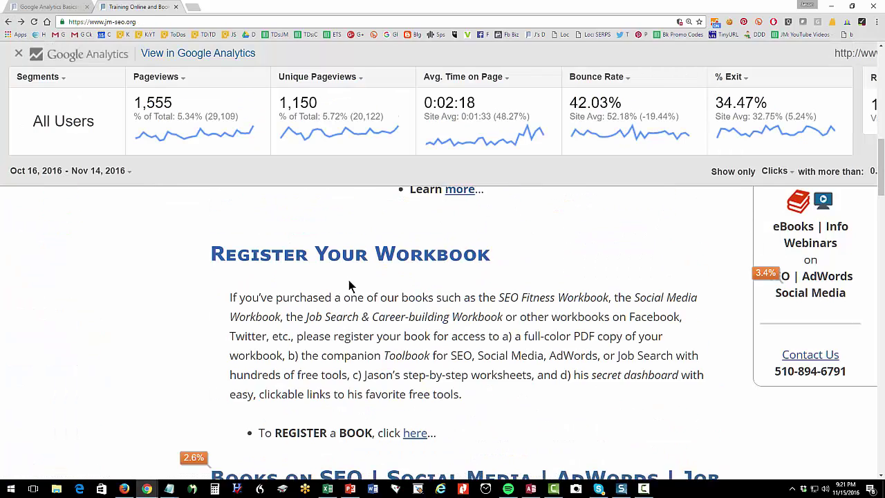
Check the Books on SEO page's clicks, 21% on the Social Media Marketing Workbook, then close it
scroll(350, 285, "down", 3)
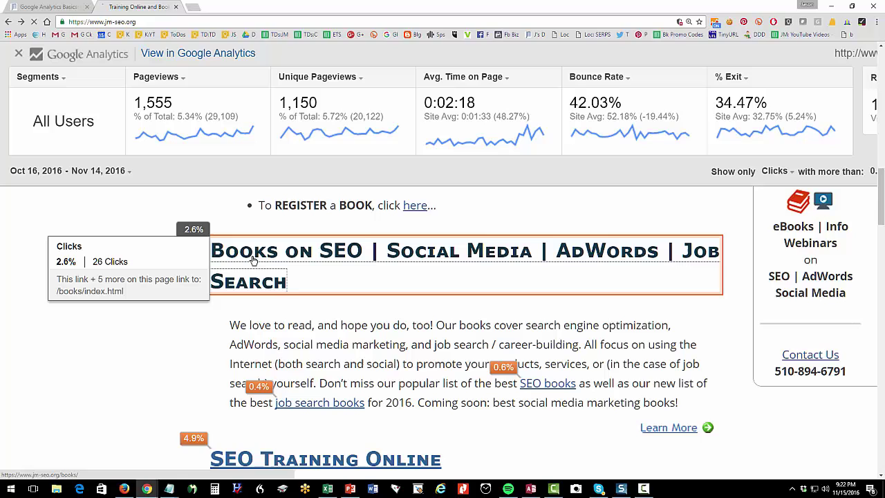
left_click(254, 261)
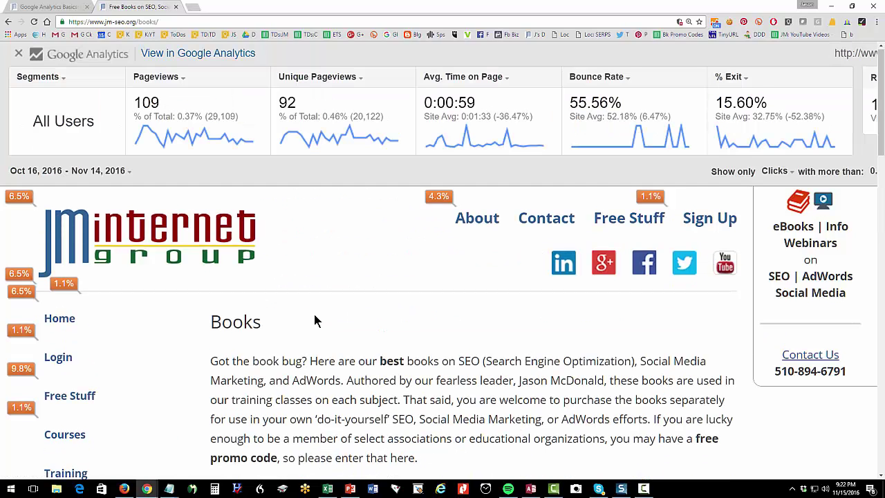
scroll(315, 321, "down", 7)
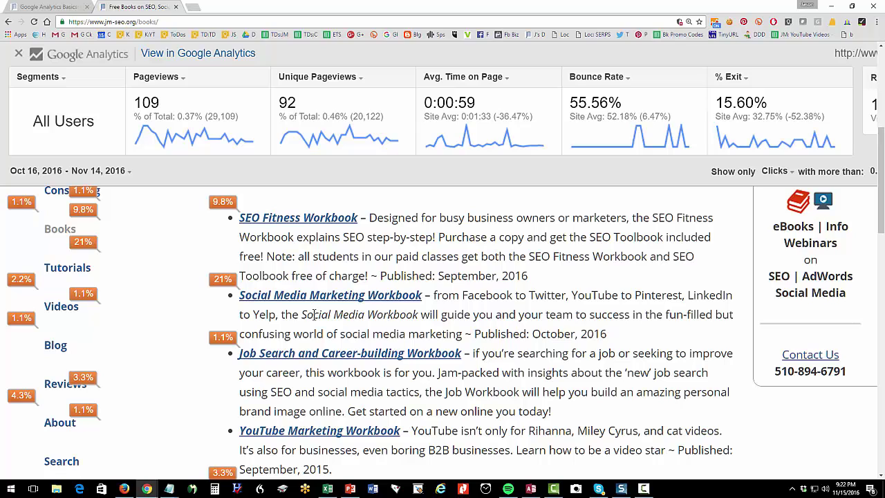
mouse_move(317, 302)
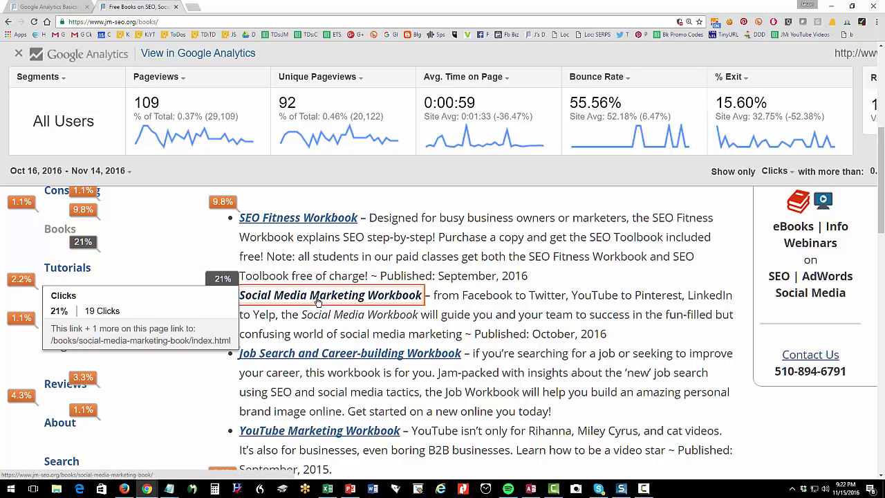
mouse_move(318, 222)
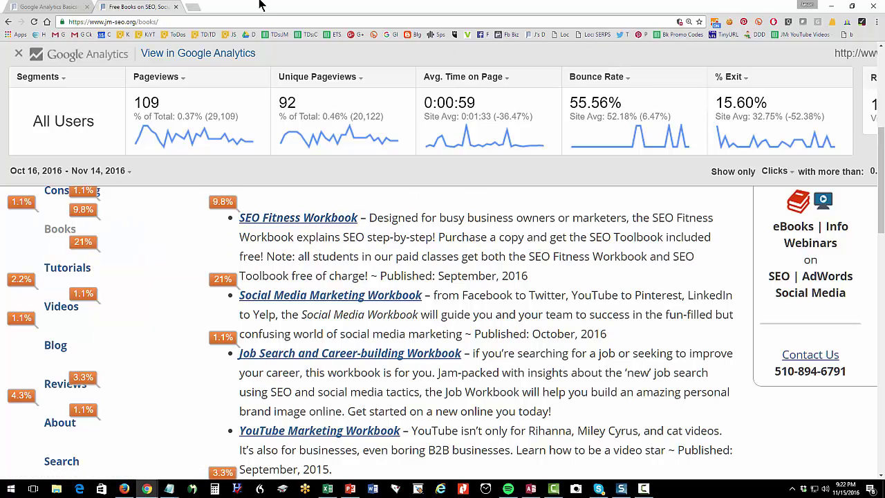
left_click(176, 7)
Scroll the post to the Conversions section and highlight the note about defining goals
left_click(176, 7)
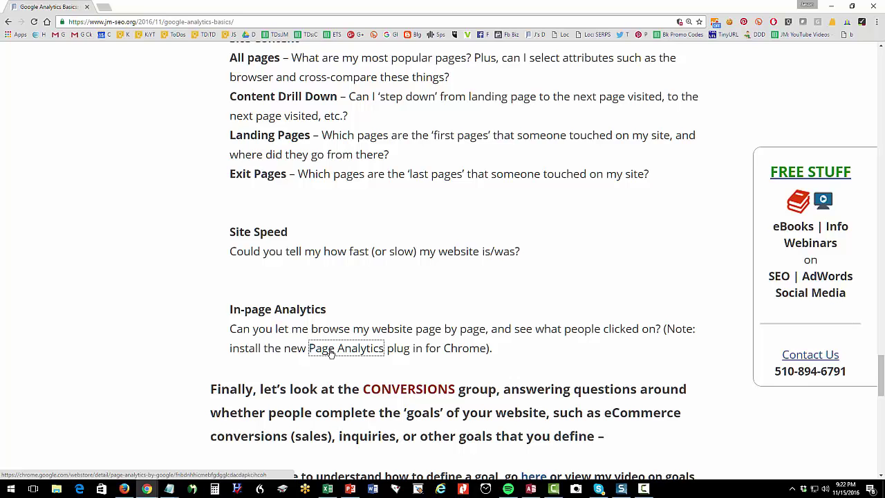
scroll(330, 353, "down", 2)
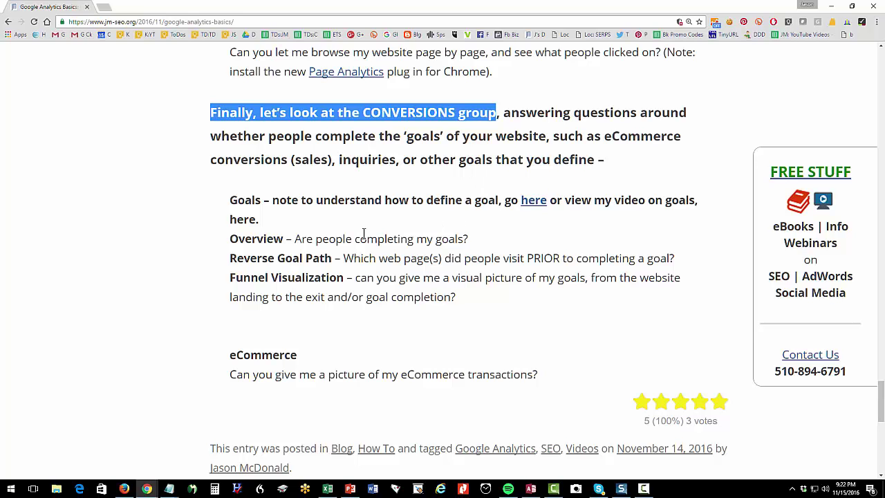
left_click_drag(271, 200, 510, 199)
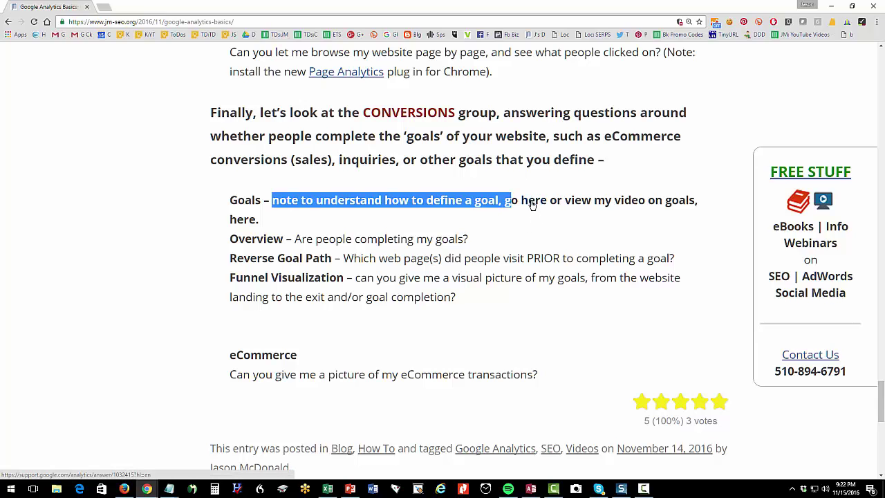
Bring up the Analytics window and open the Conversions Goals Overview report
left_click(156, 490)
left_click(122, 461)
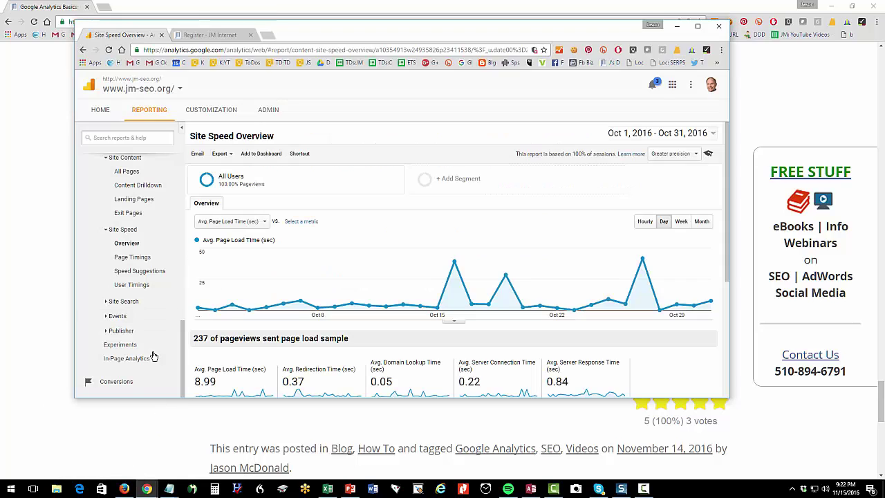
left_click(127, 381)
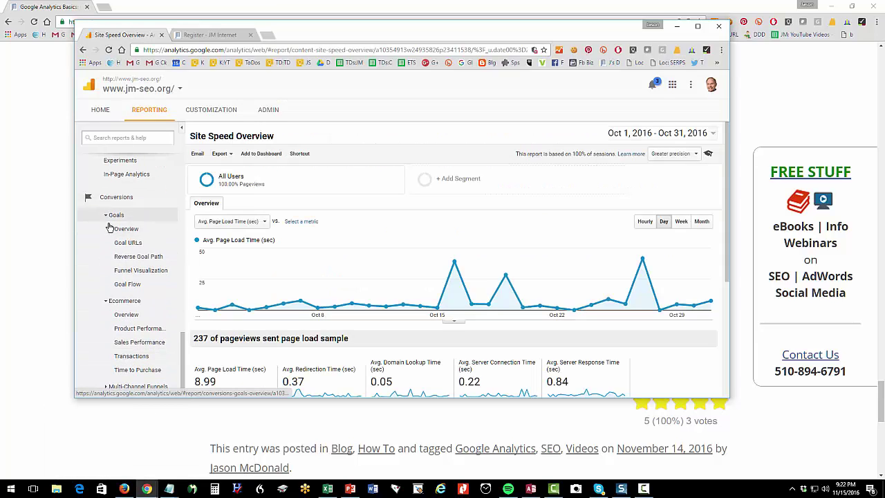
left_click(127, 235)
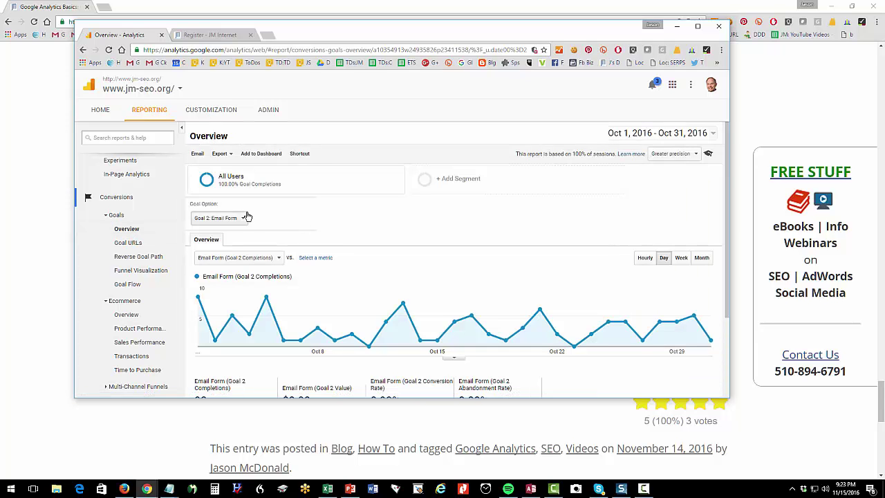
Set Goal Option to All Goals and review the 1,125 goal completions
left_click(243, 219)
left_click(207, 232)
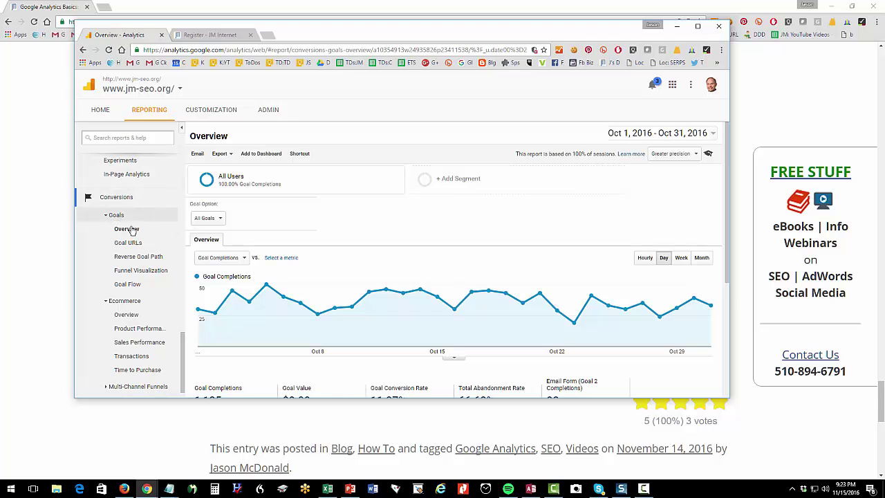
scroll(291, 213, "down", 3)
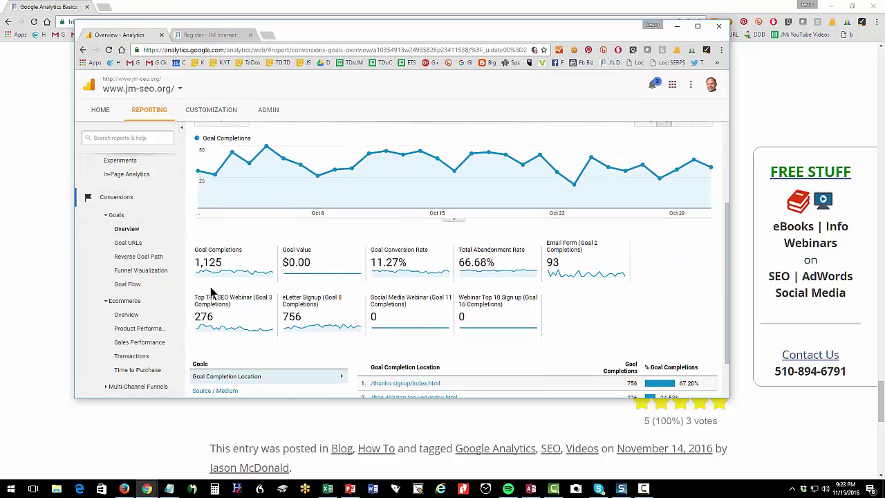
scroll(233, 275, "up", 3)
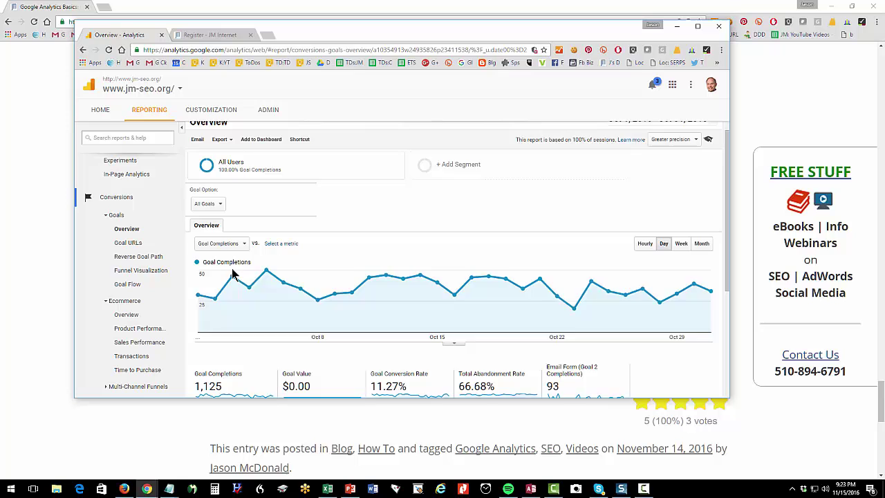
left_click(217, 219)
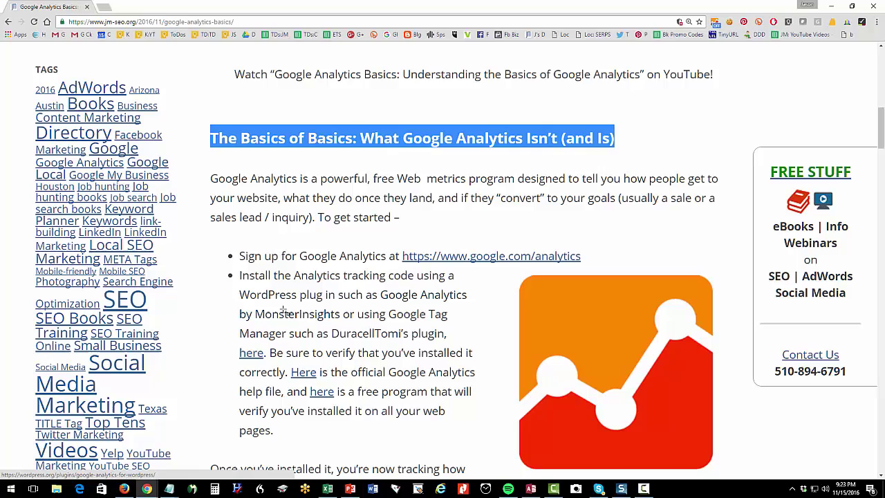
Scroll through Basics of Basics and Basic Vocabulary to the Audience section, highlighting the Google-rank tip
scroll(390, 289, "down", 1)
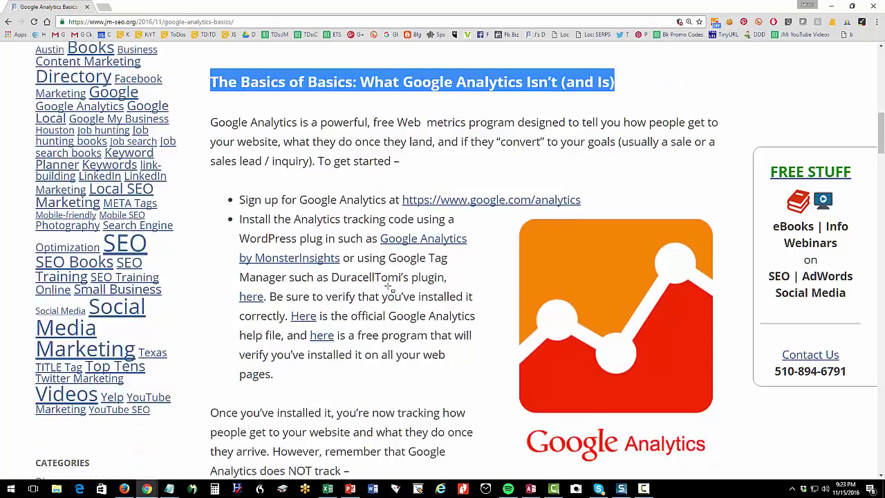
scroll(386, 285, "down", 4)
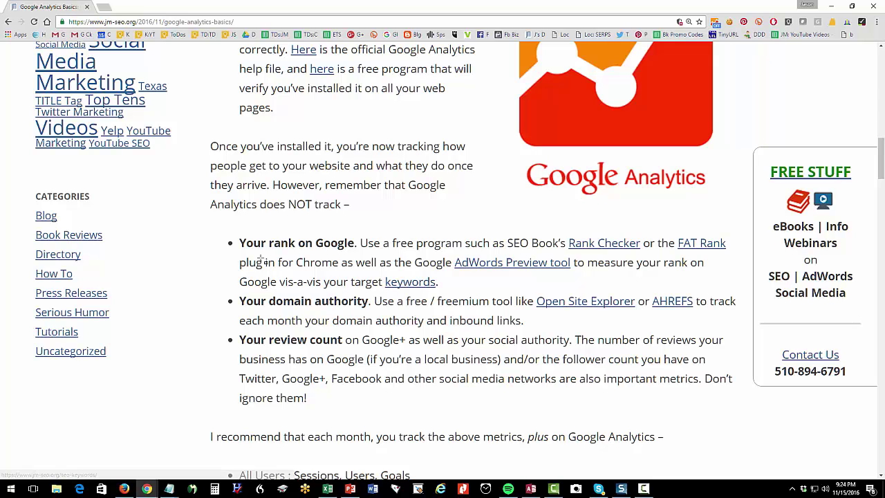
left_click_drag(265, 263, 317, 244)
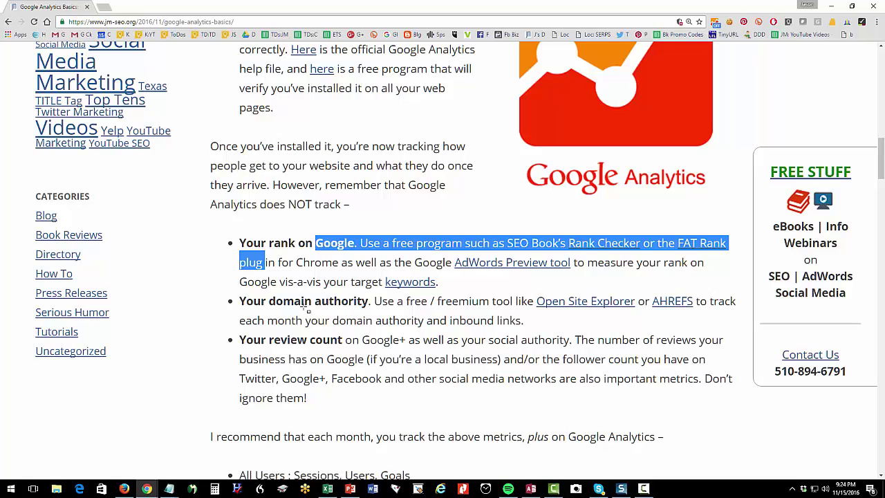
scroll(302, 321, "down", 5)
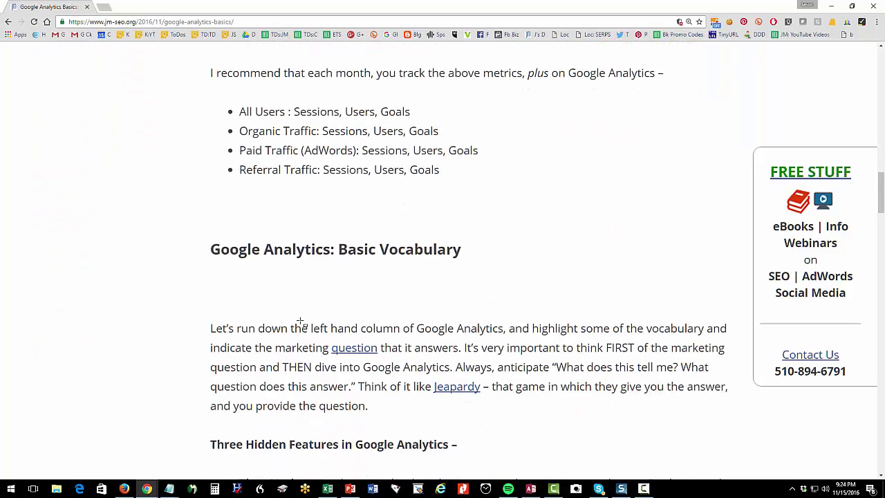
left_click_drag(223, 251, 496, 243)
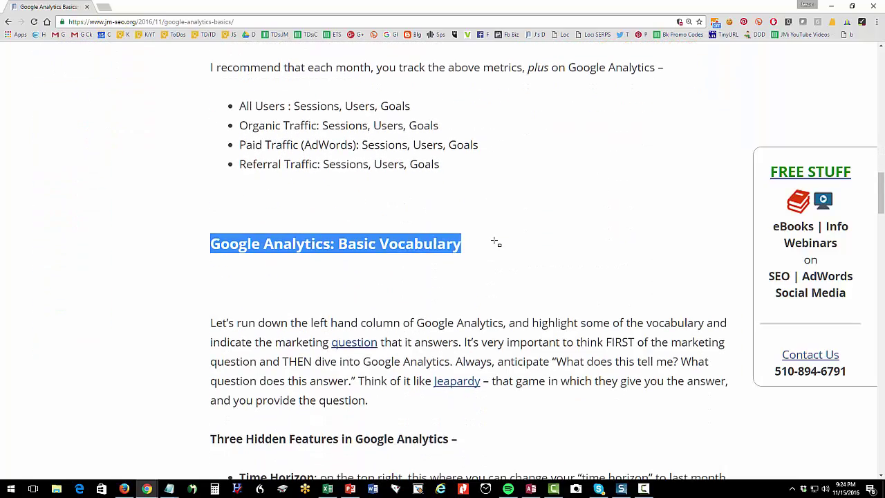
scroll(498, 242, "down", 2)
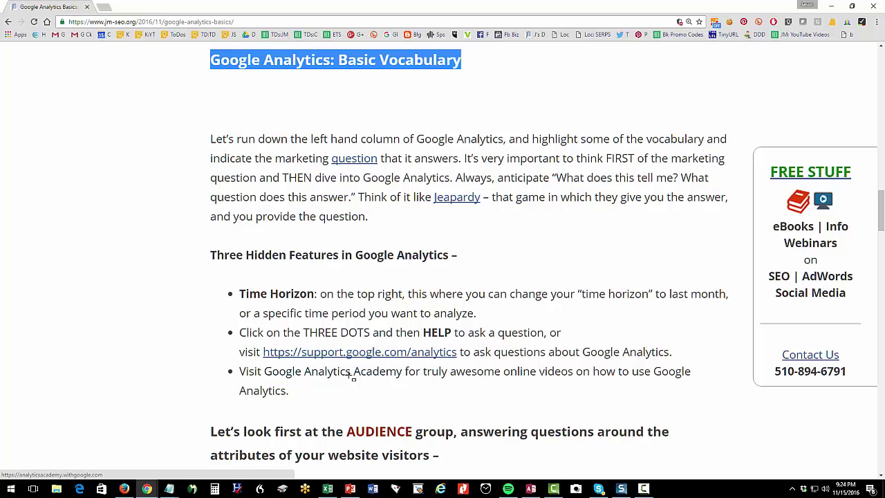
scroll(353, 376, "down", 4)
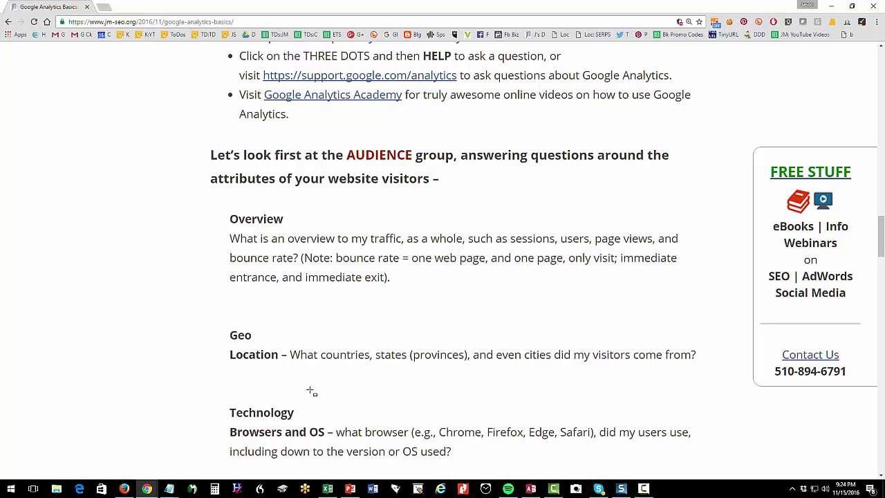
Open Audience > Mobile > Overview to see sessions by device: desktop 8,008, mobile 1,292, tablet 680
mouse_move(147, 489)
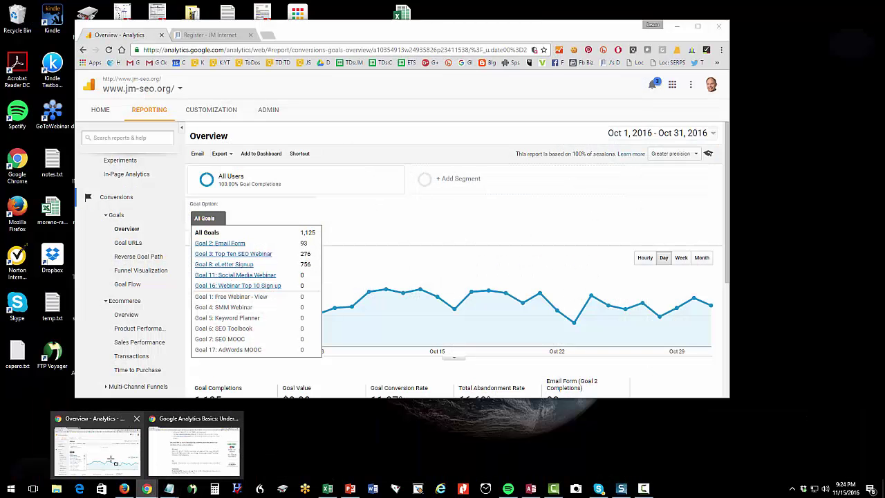
left_click(114, 454)
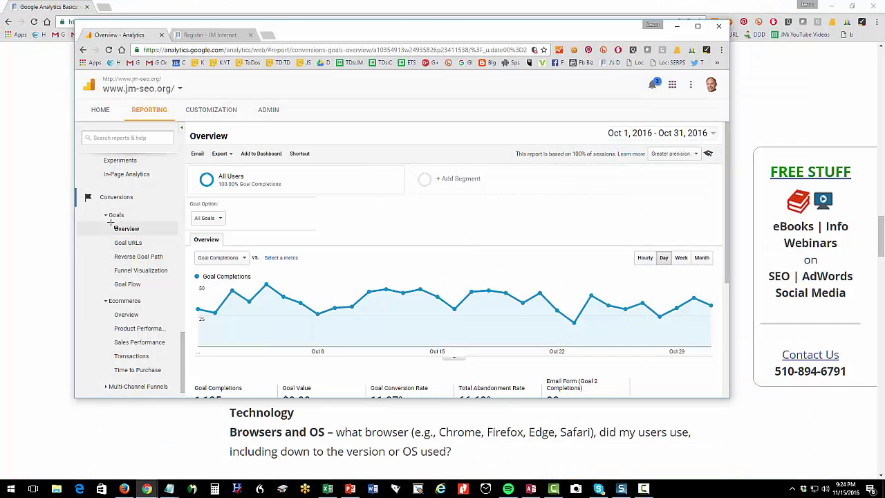
scroll(145, 224, "up", 10)
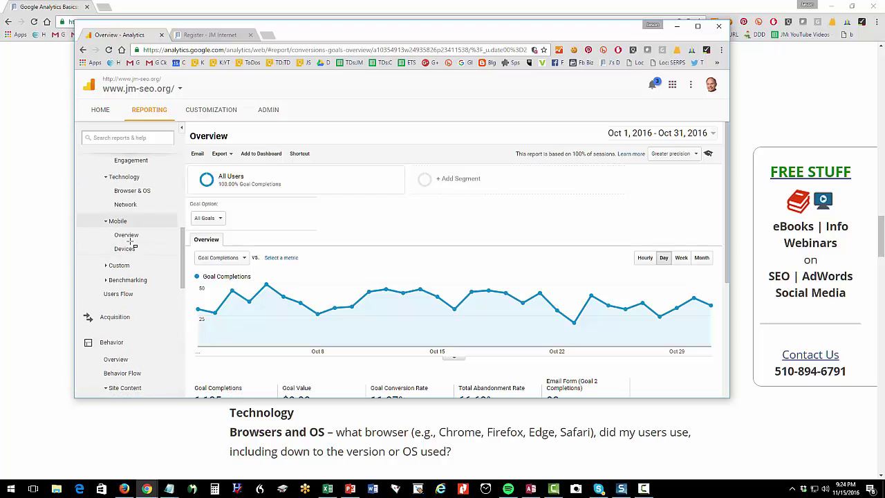
left_click(115, 222)
left_click(118, 222)
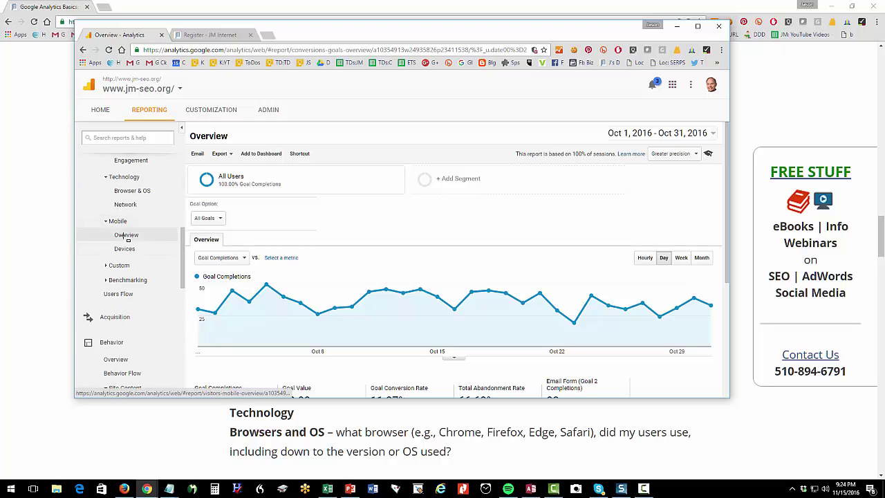
left_click(126, 235)
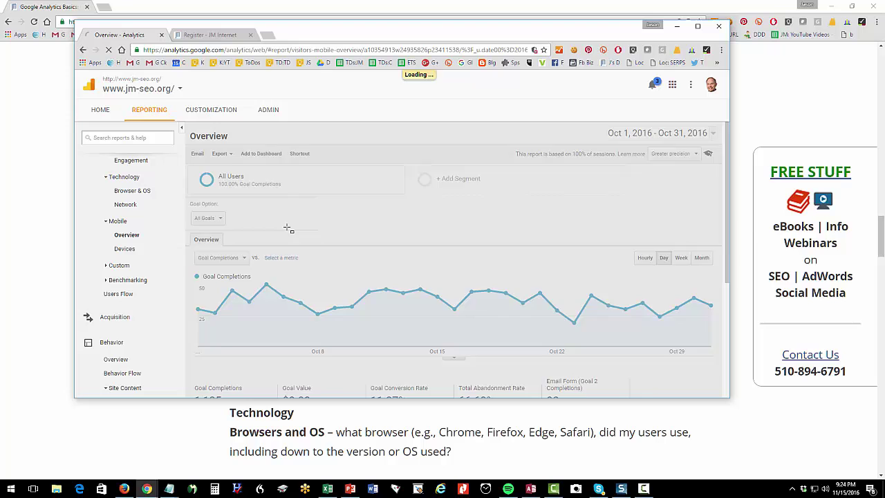
scroll(288, 229, "down", 3)
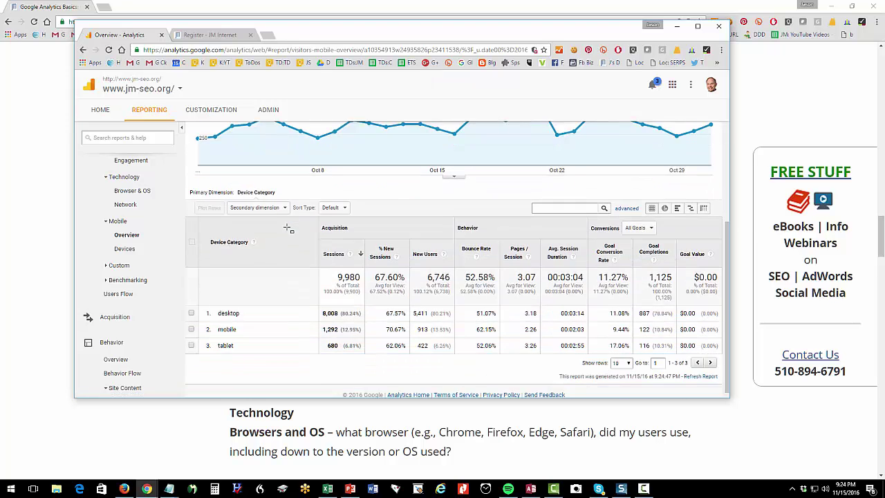